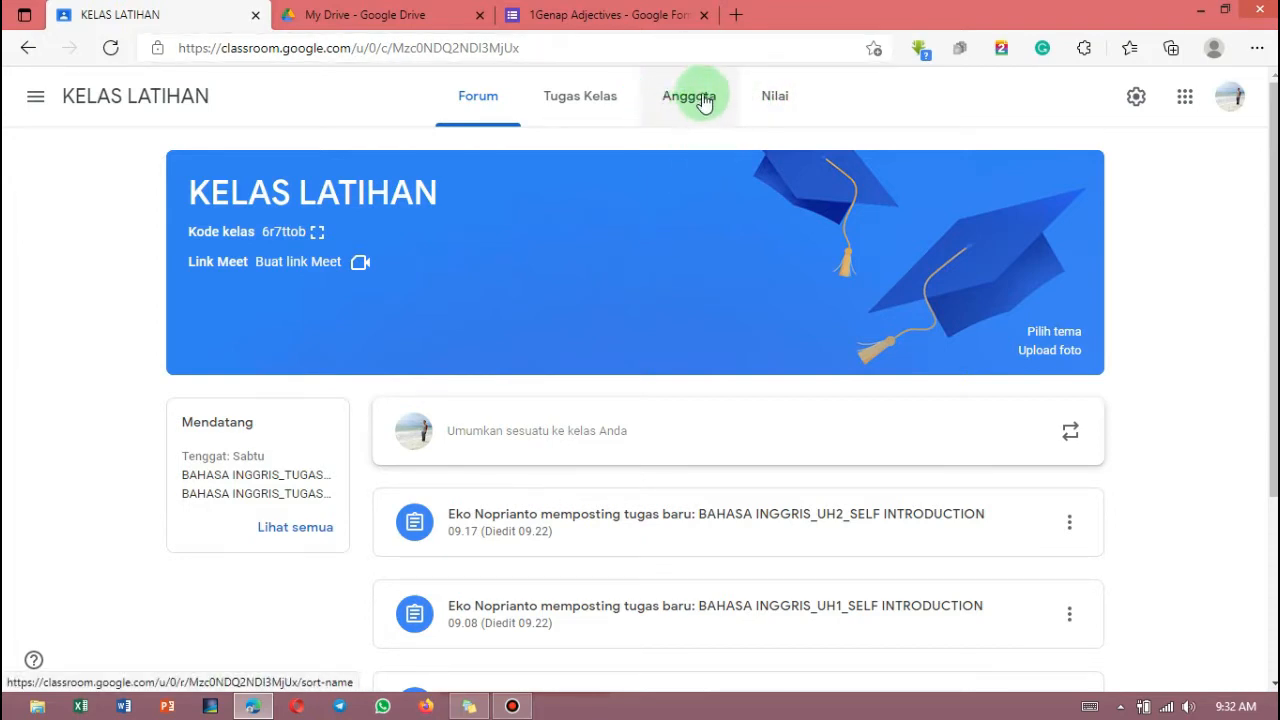
Step: Review the class member list and the gradebook of KELAS LATIHAN
left_click(703, 110)
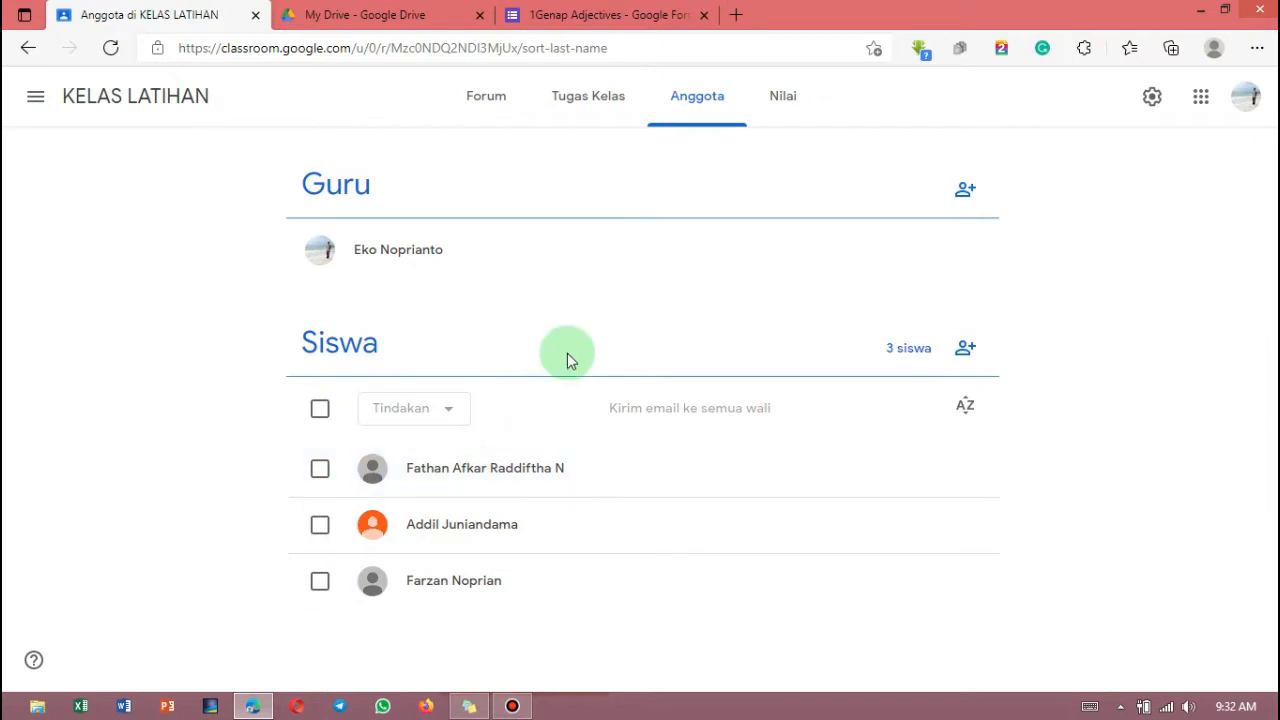
left_click(778, 100)
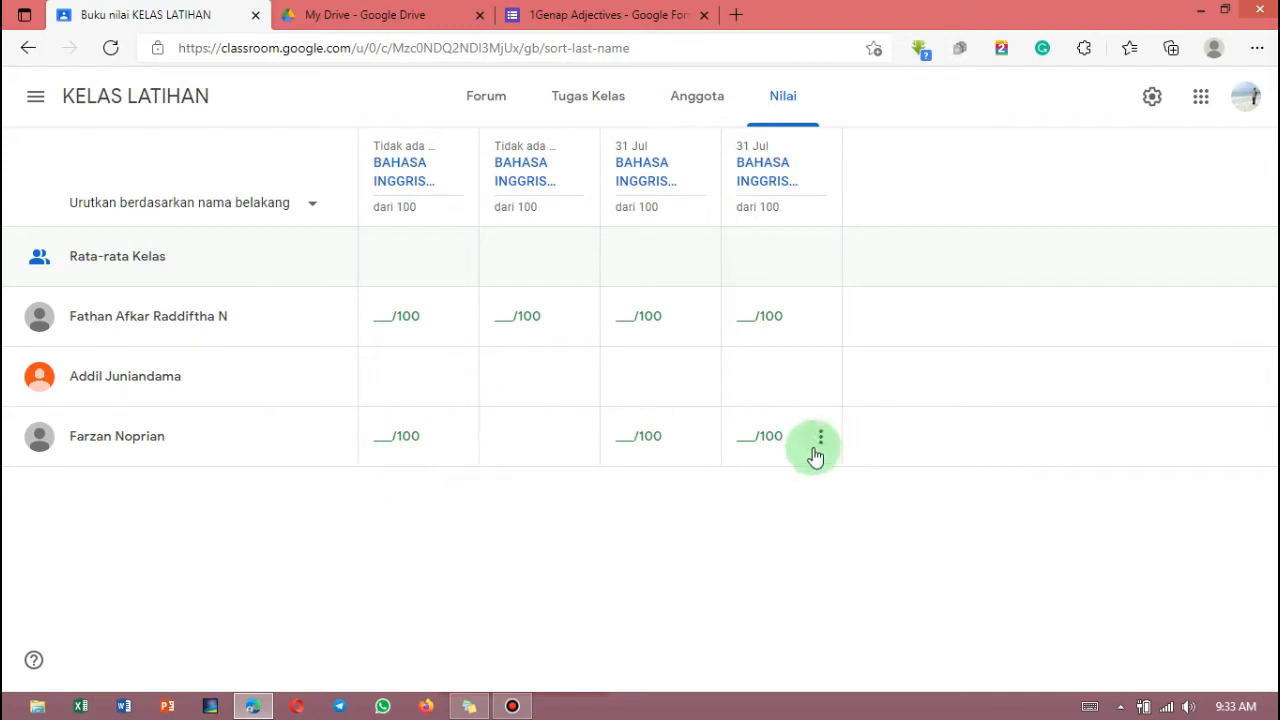
left_click(381, 320)
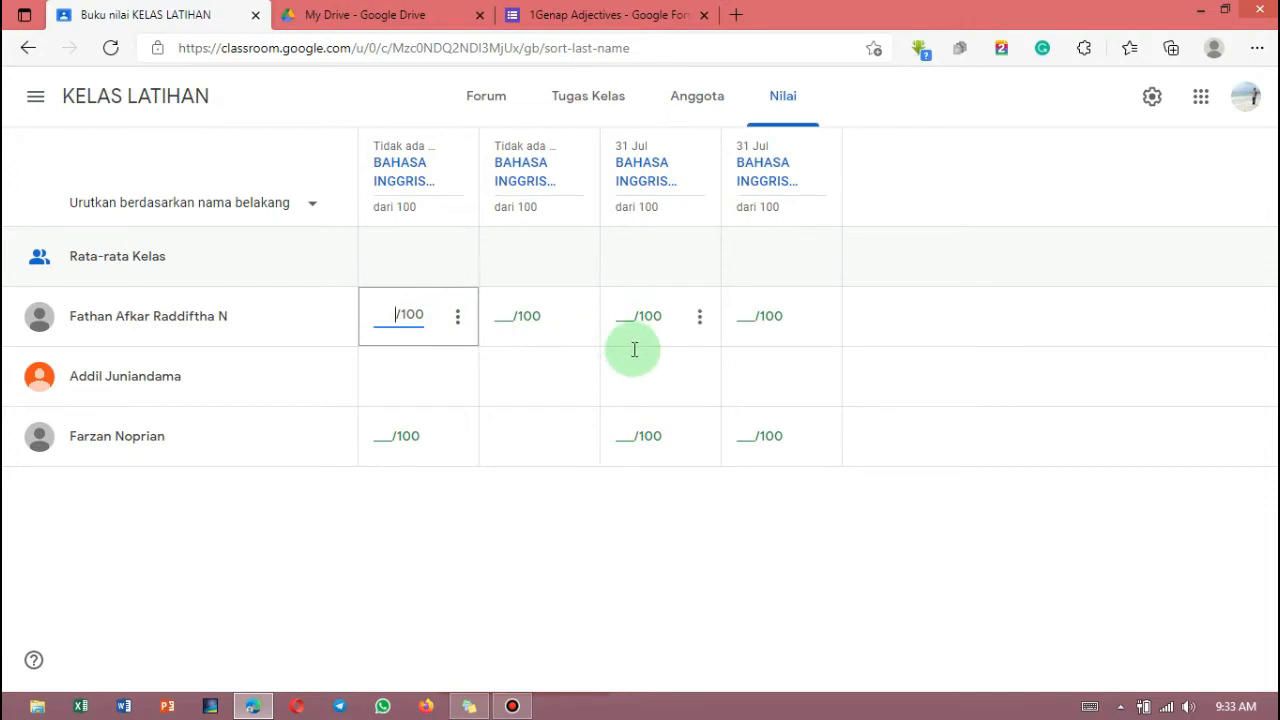
Step: Open the student submissions for the classwork assignment BAHASA INGGRIS_TUGAS 1_SELF INTRODUCTION
left_click(588, 100)
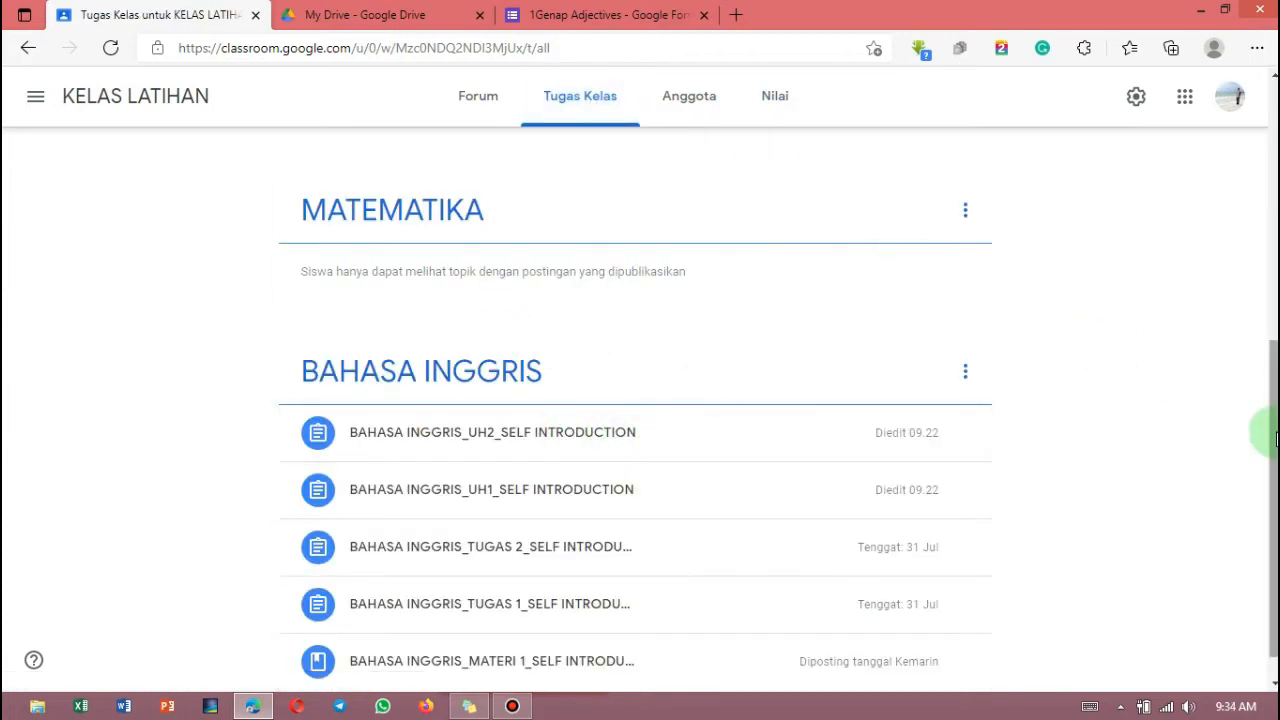
mouse_move(1274, 437)
left_mouse_down()
mouse_move(1274, 175)
mouse_move(1274, 457)
left_mouse_up()
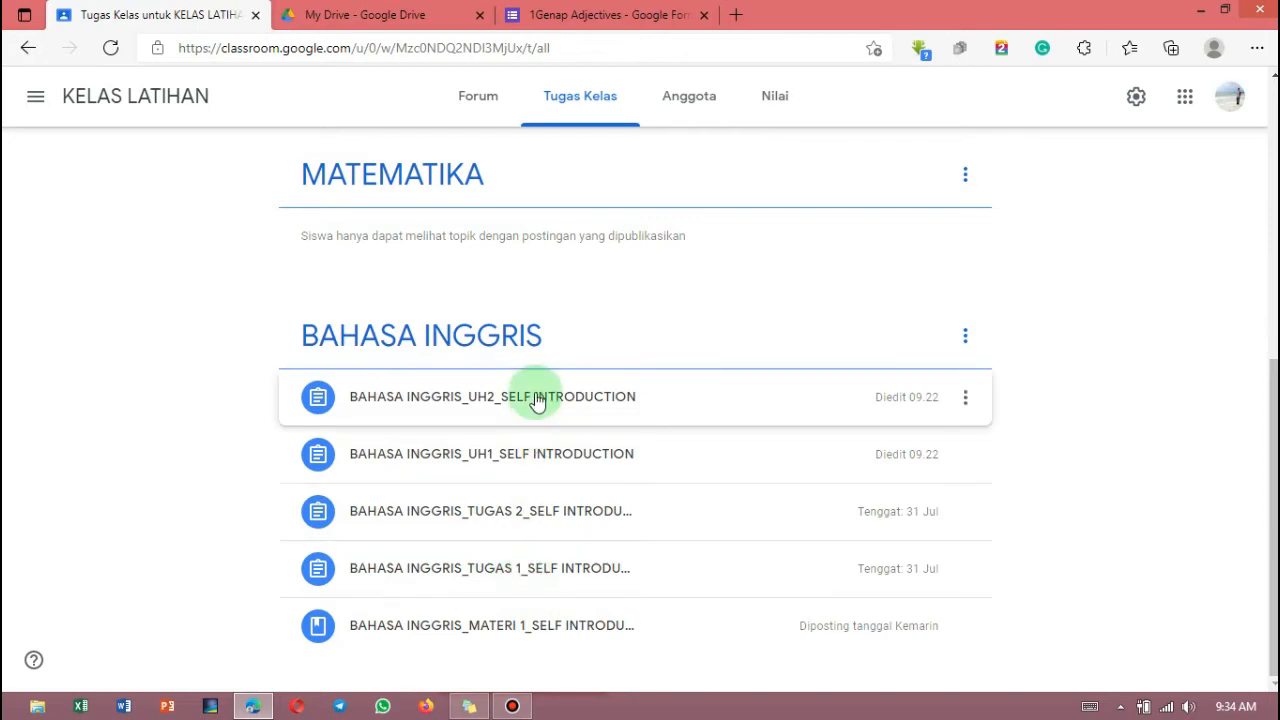
left_click(537, 576)
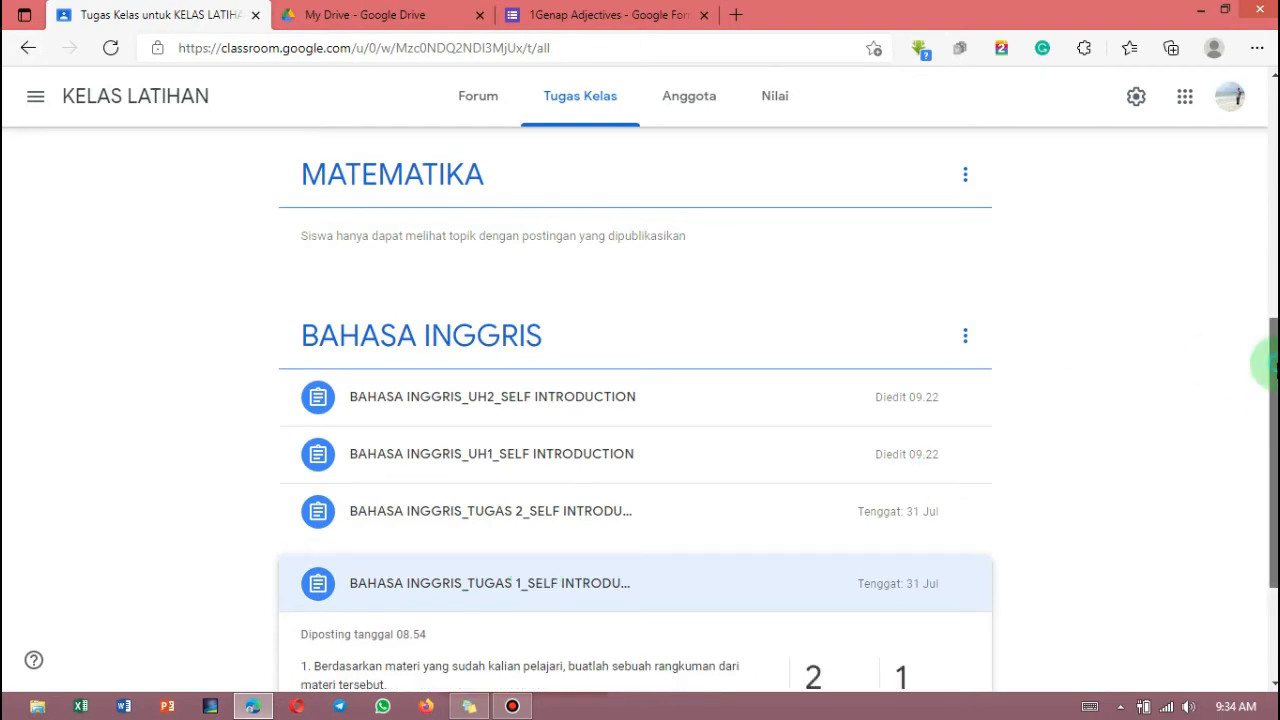
left_click_drag(1264, 357, 1264, 443)
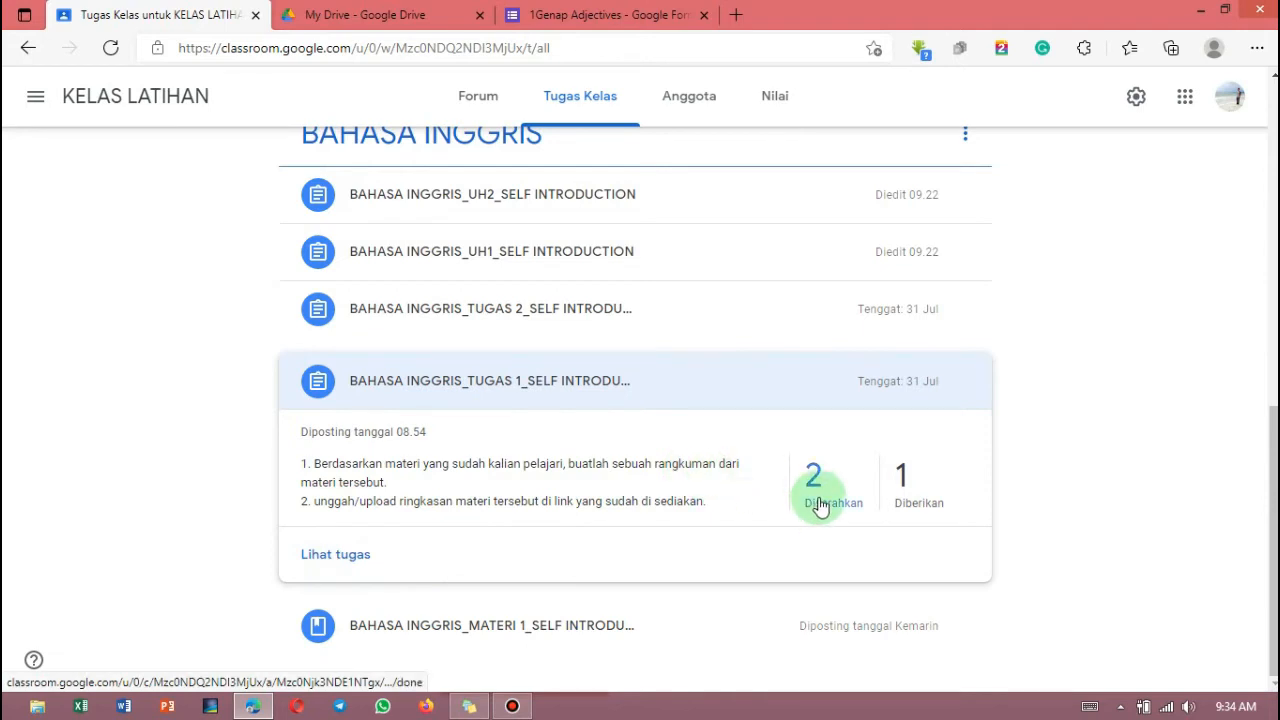
left_click(337, 563)
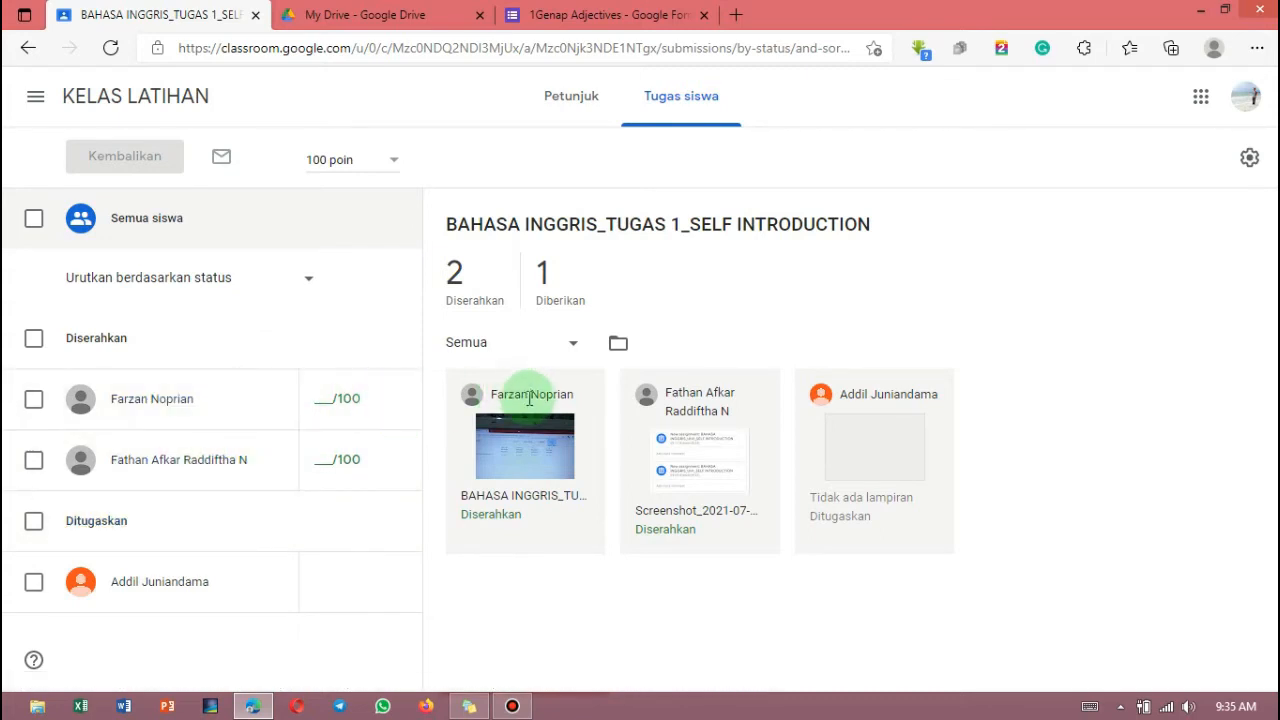
Step: Open the first student's submitted JPEG for grading, and close the Google Drive and Google Forms pages
left_click(516, 509)
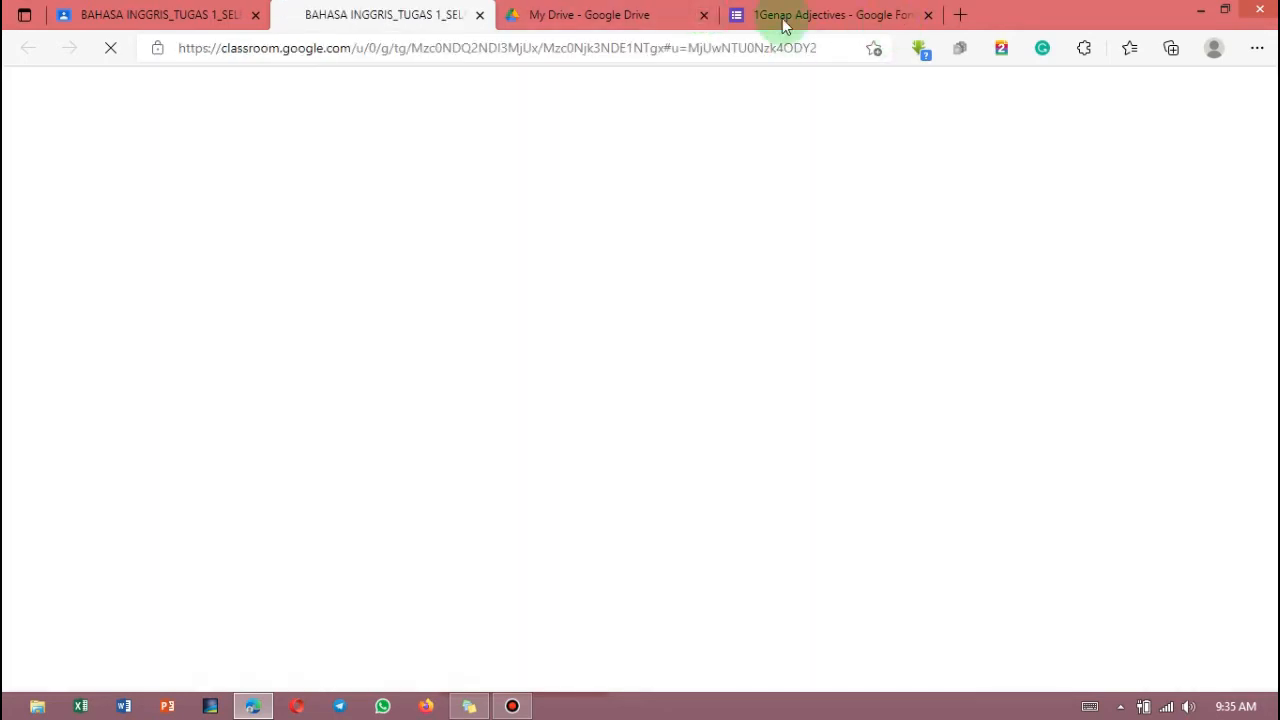
left_click(704, 14)
left_click(706, 16)
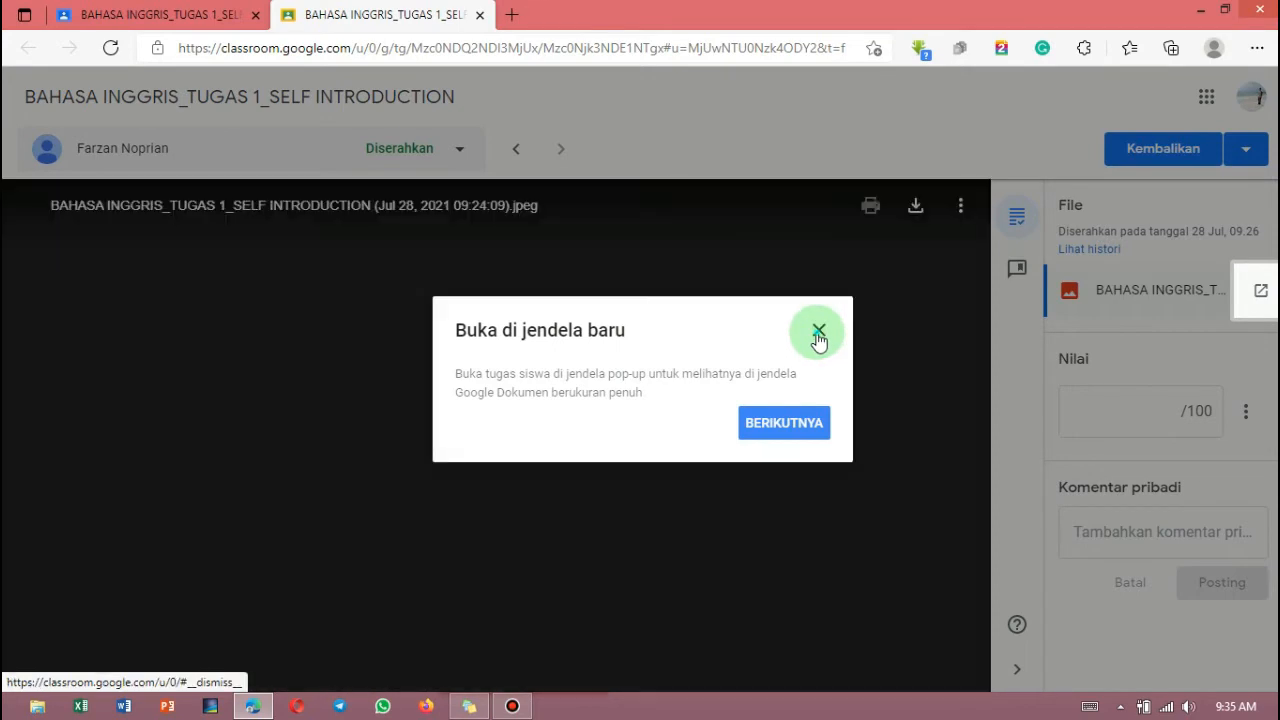
left_click(817, 333)
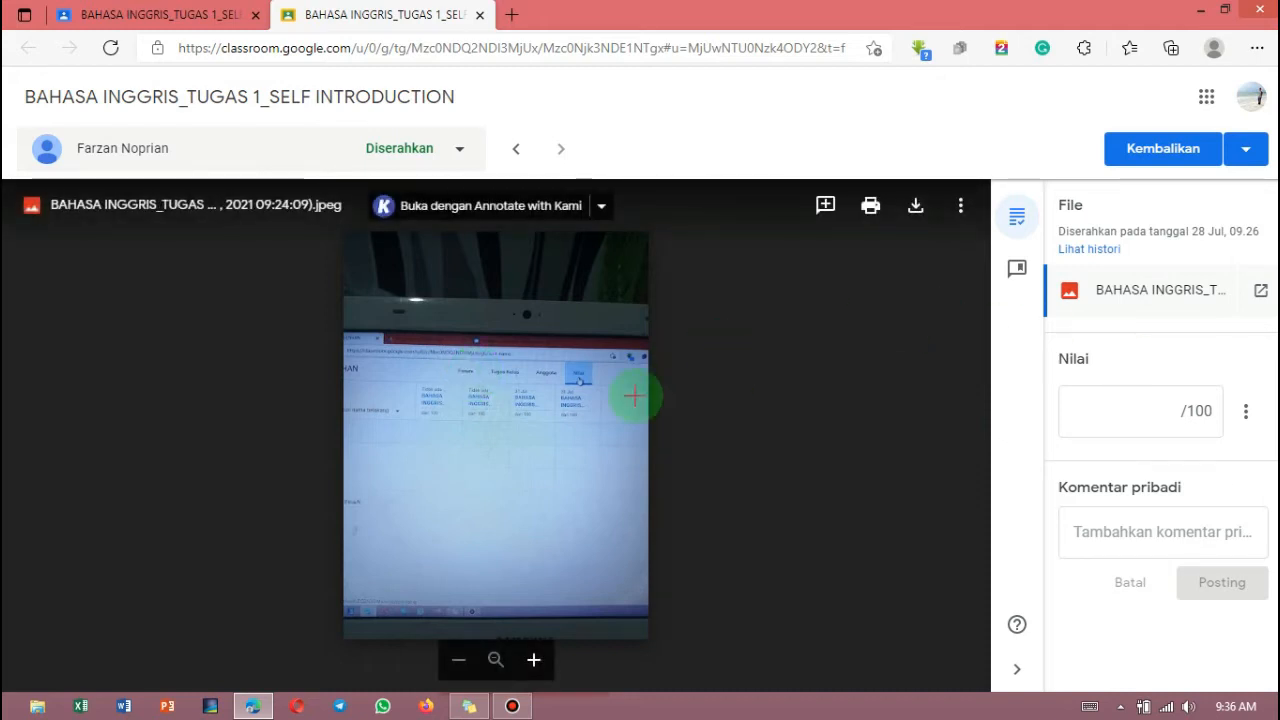
Step: Grade the submission 80 out of 100 and post the private comment "Good job! Thank you"
left_click(1136, 406)
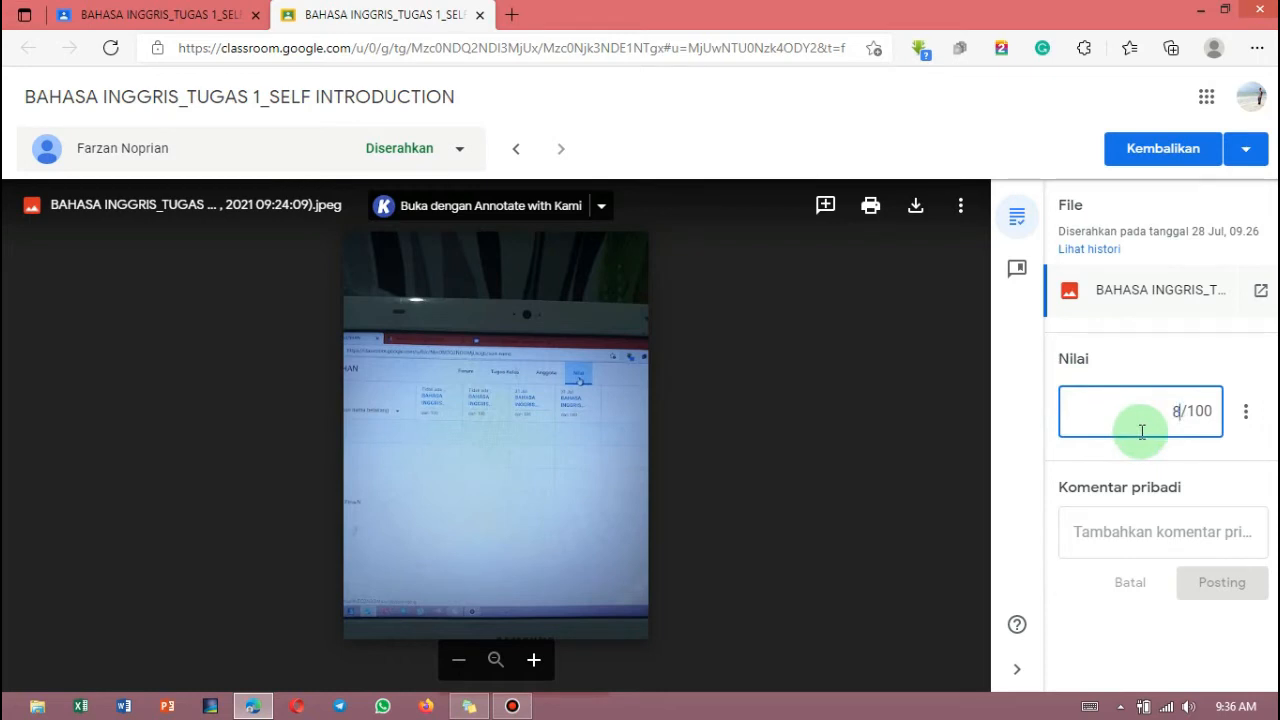
type("0")
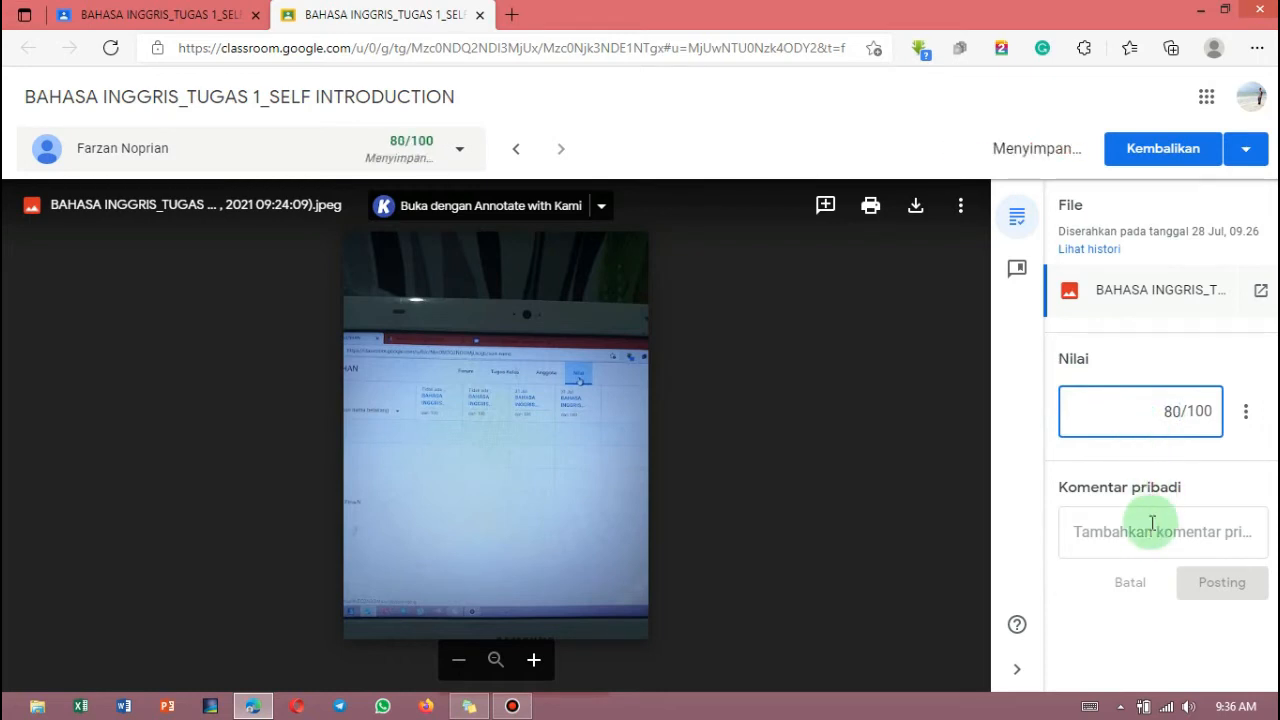
left_click(1133, 531)
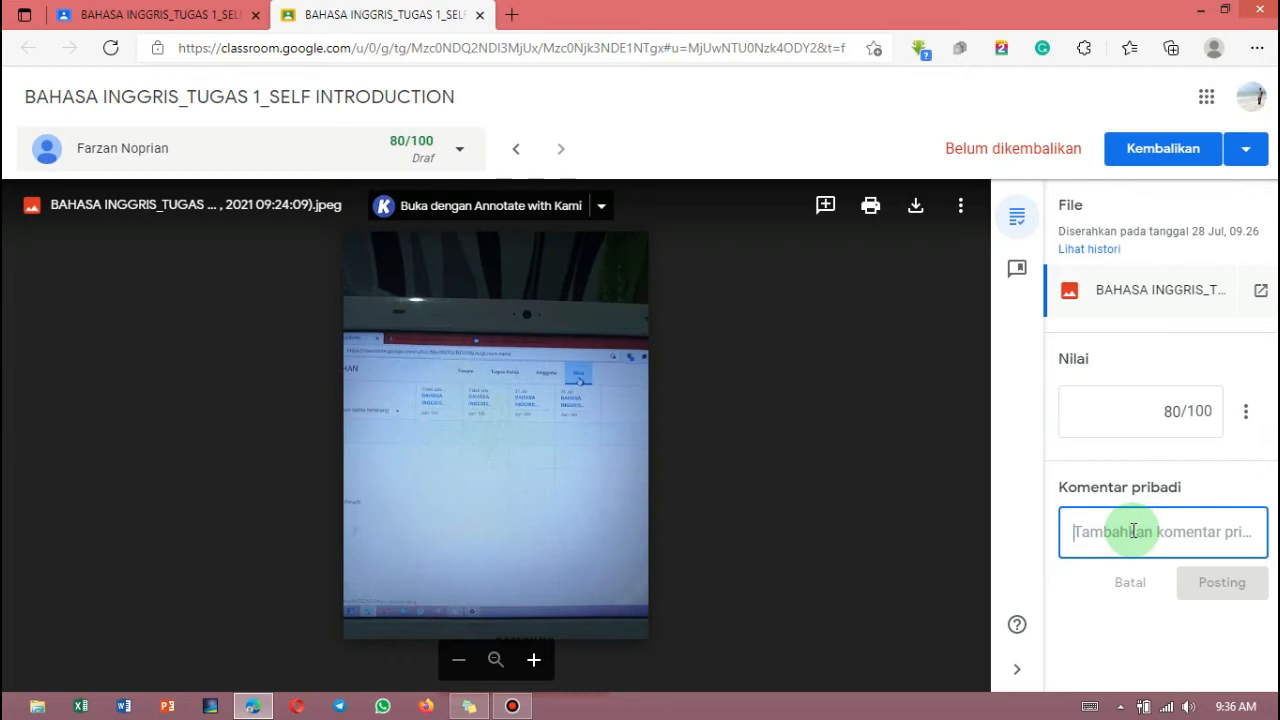
type("Goo")
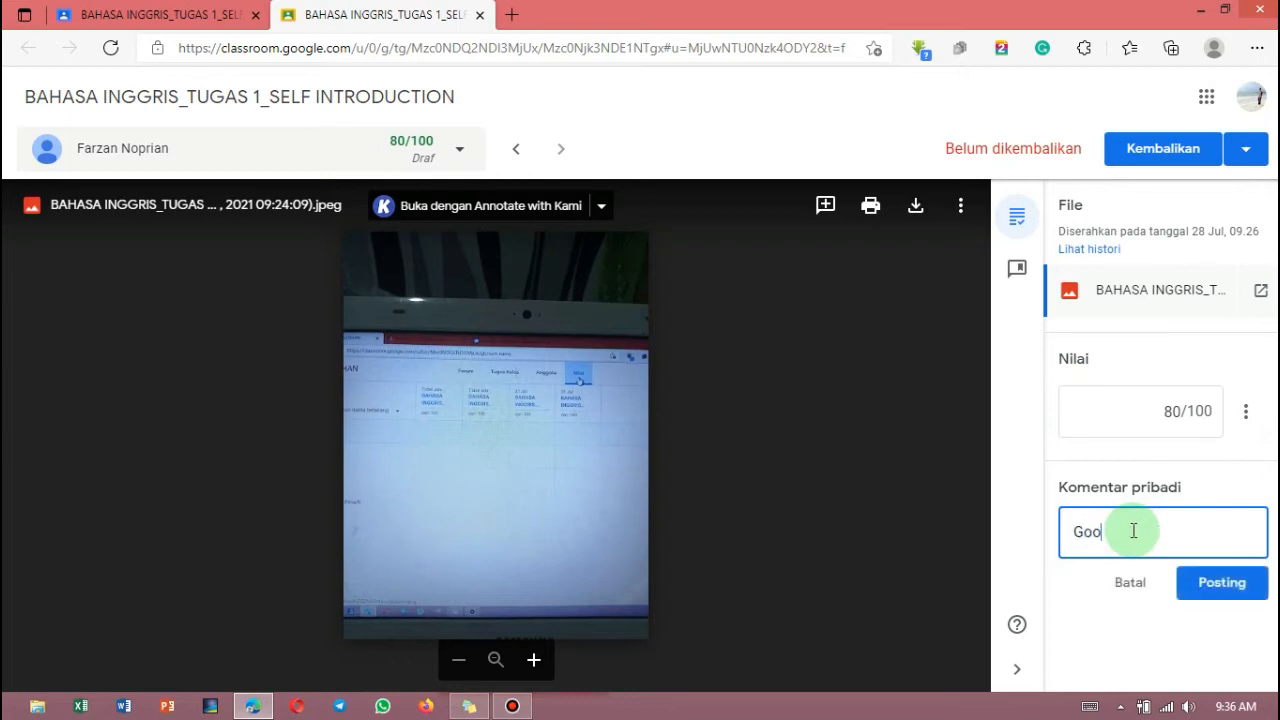
type("d job! Thank you")
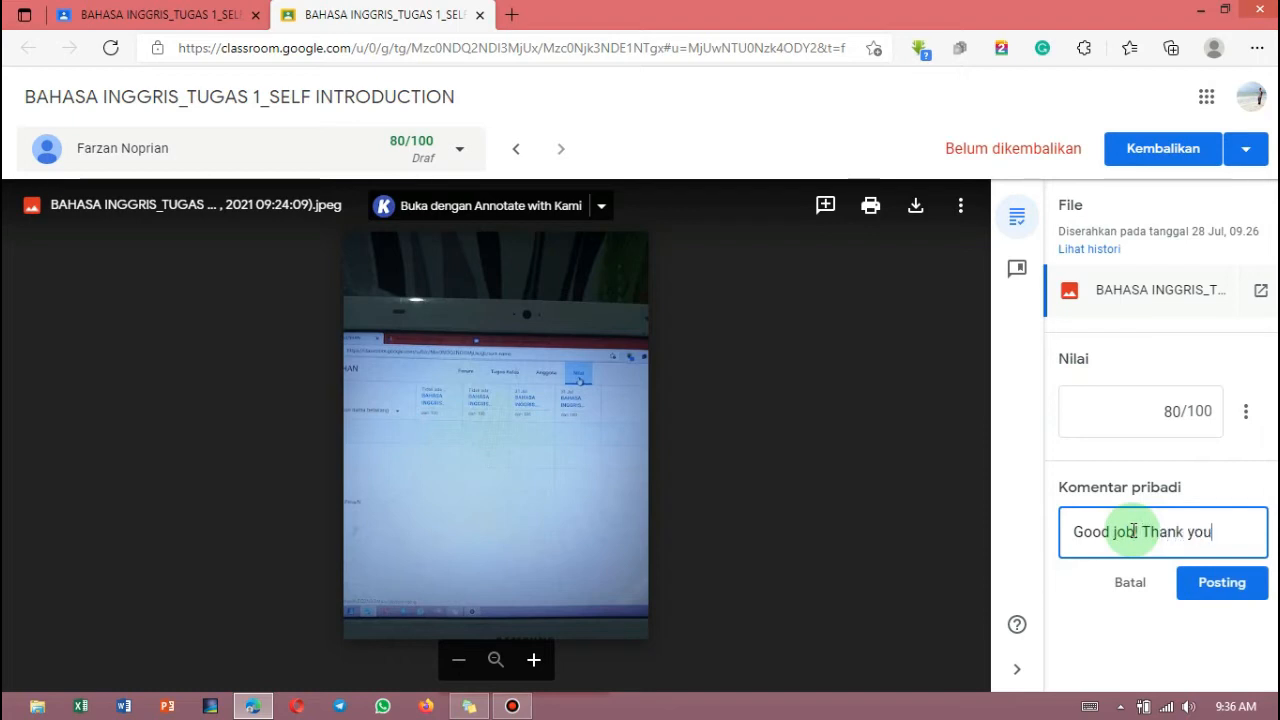
left_click(1133, 531)
type("!")
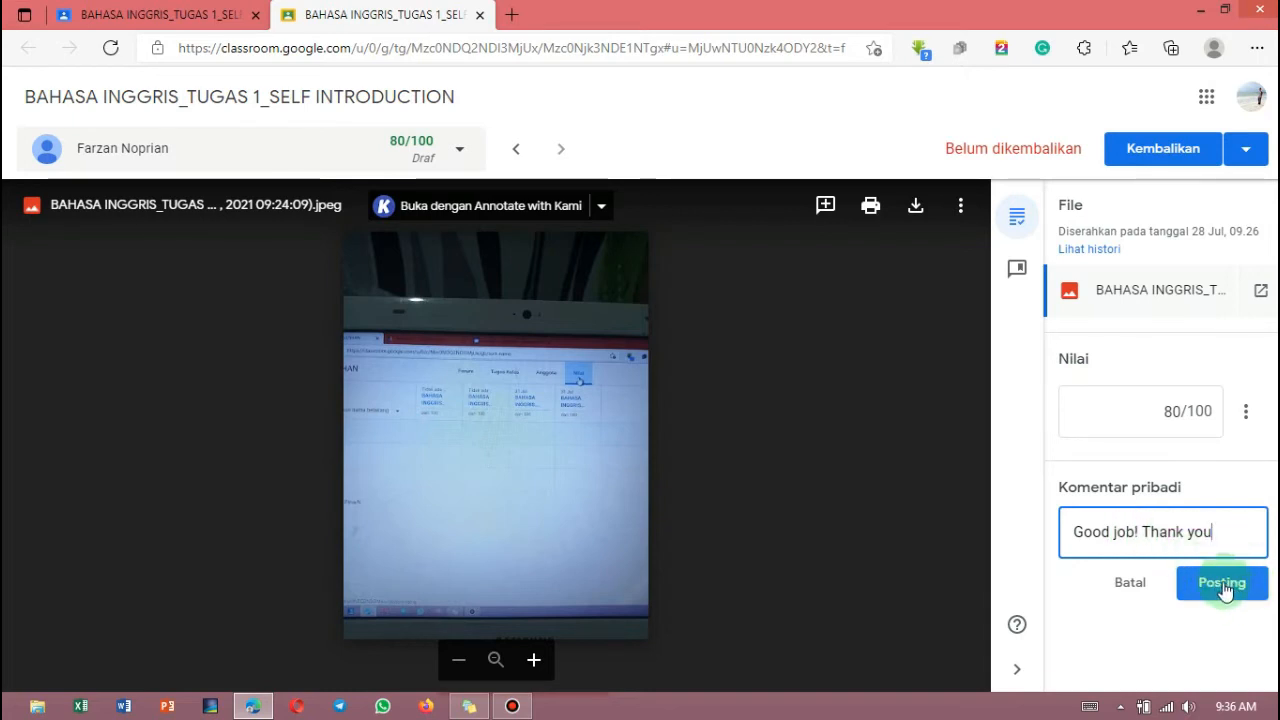
left_click(1216, 590)
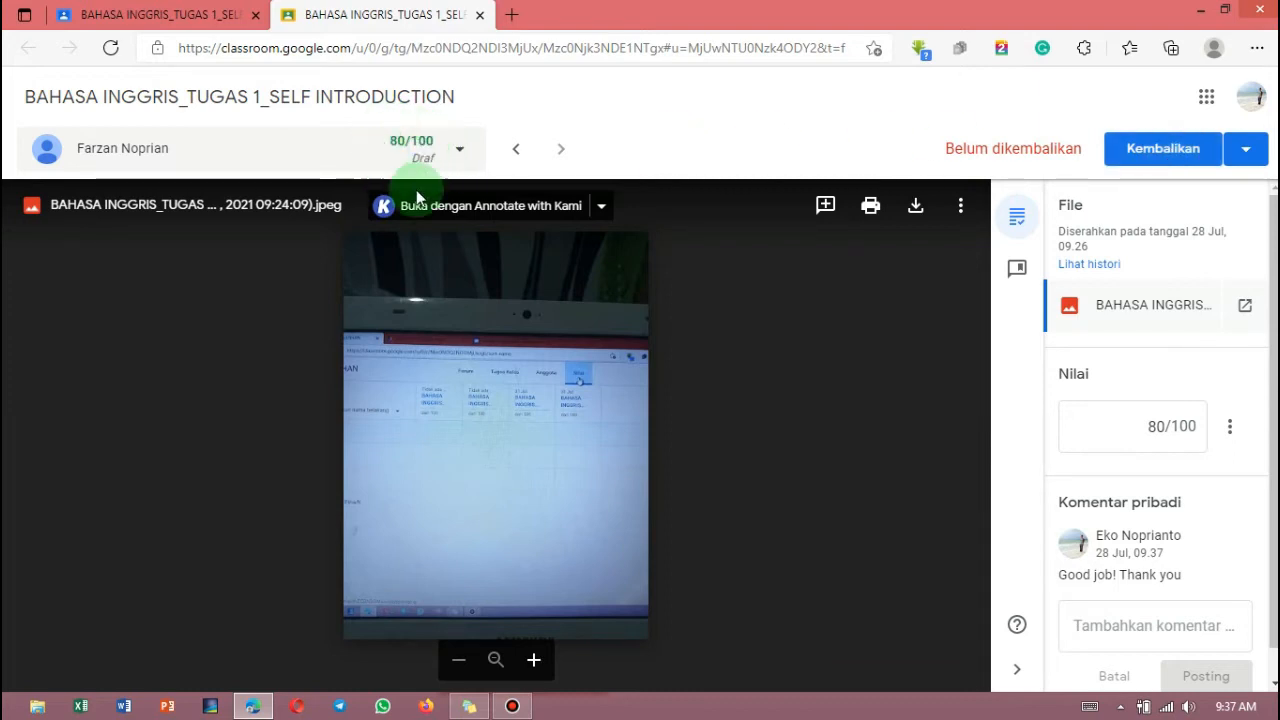
Step: Return the graded submission to the student and go back to the assignment's submissions overview
left_click(1154, 158)
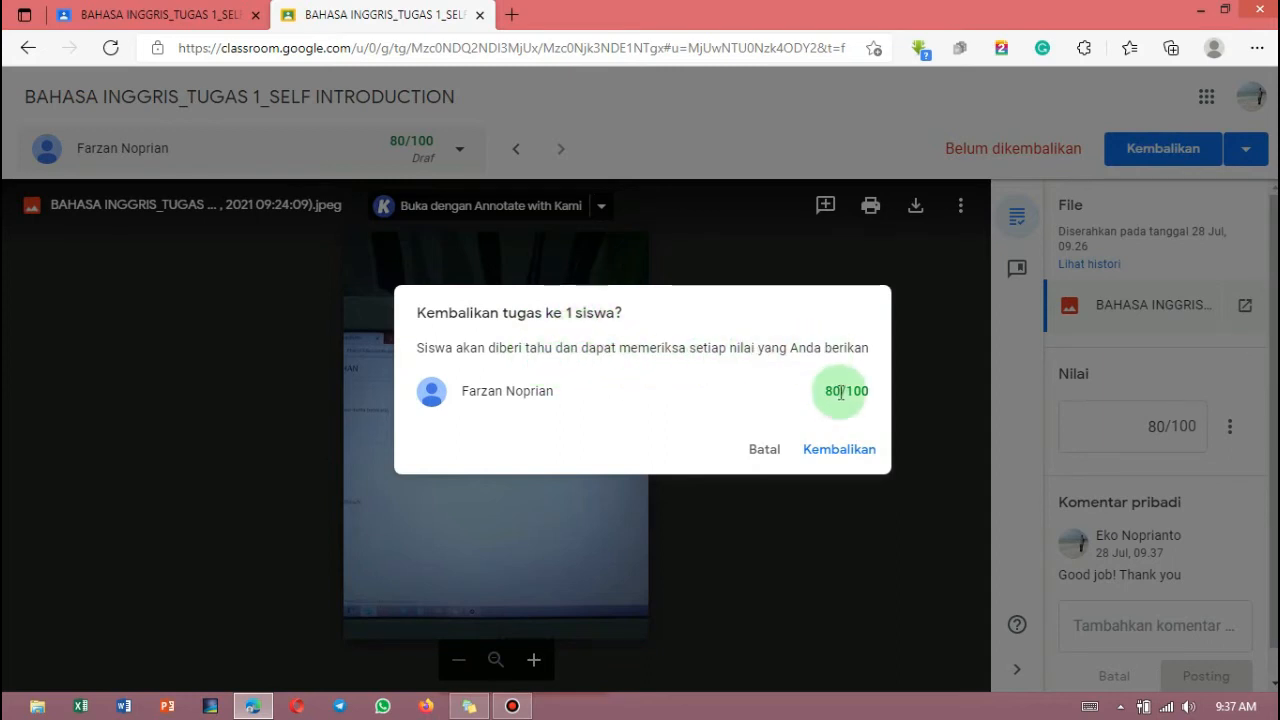
left_click(820, 456)
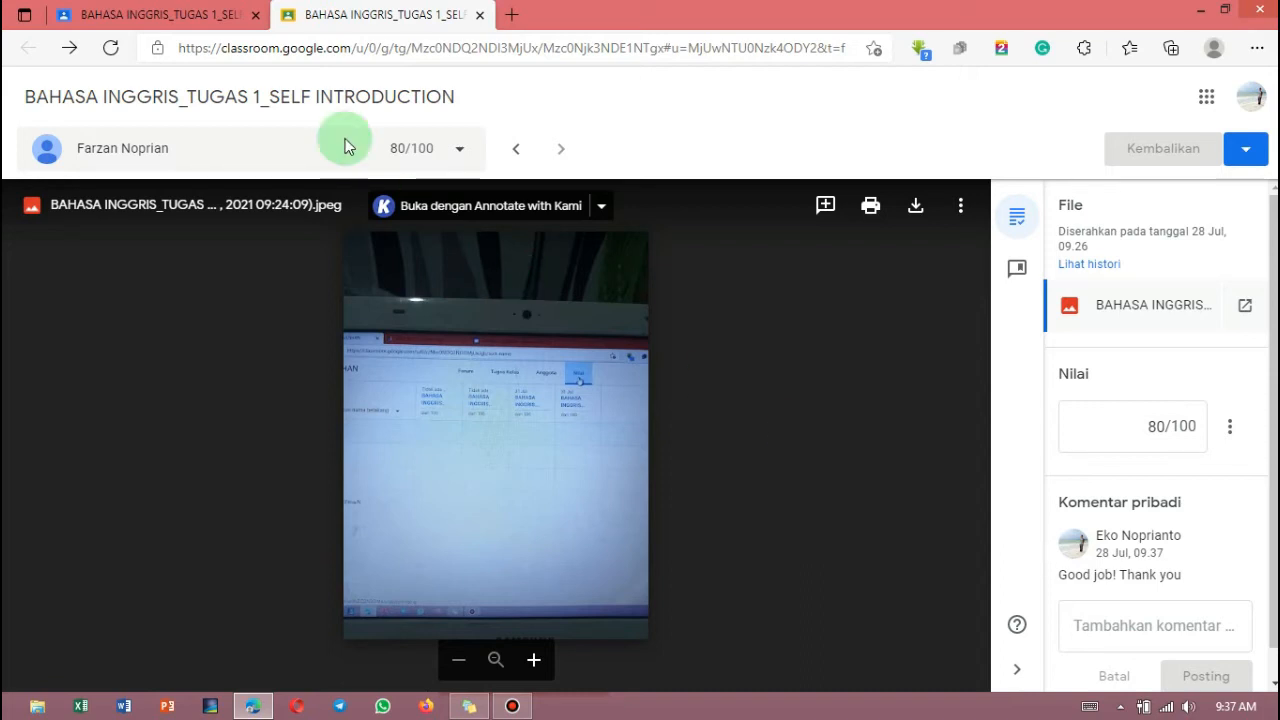
left_click(177, 9)
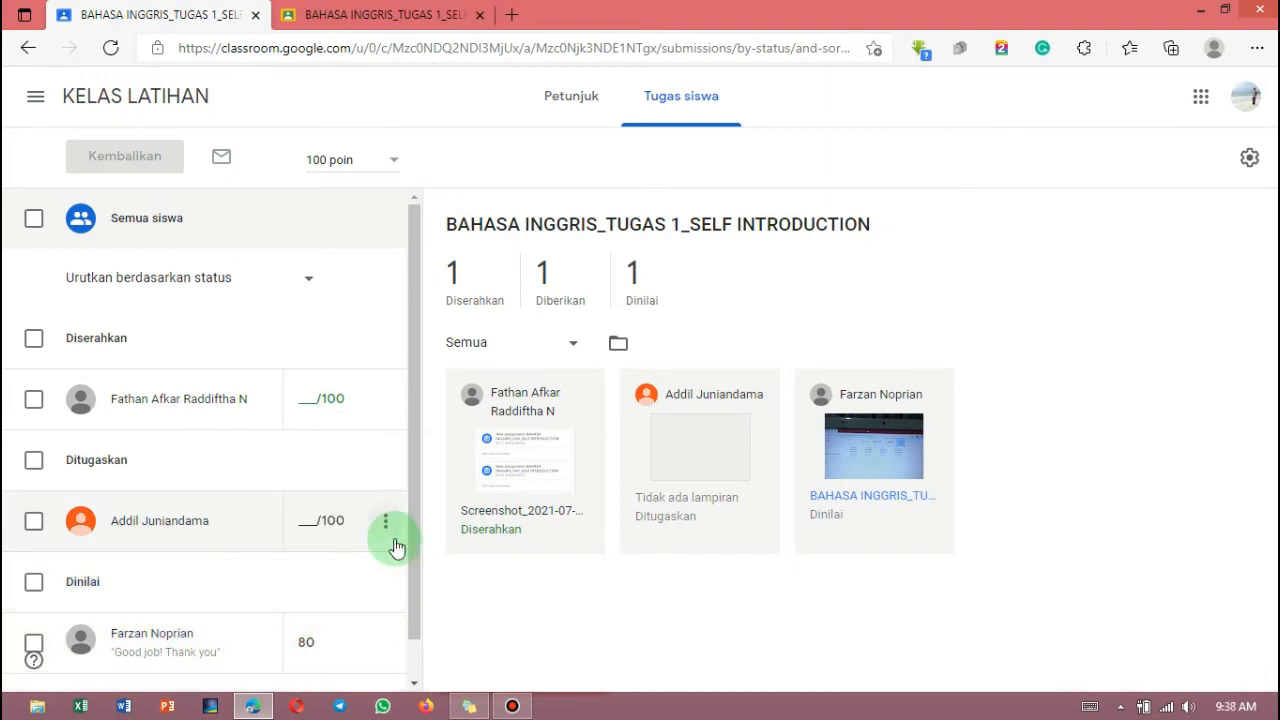
Step: Open the remaining submitted screenshot file and grade it 90 out of 100
left_click(513, 452)
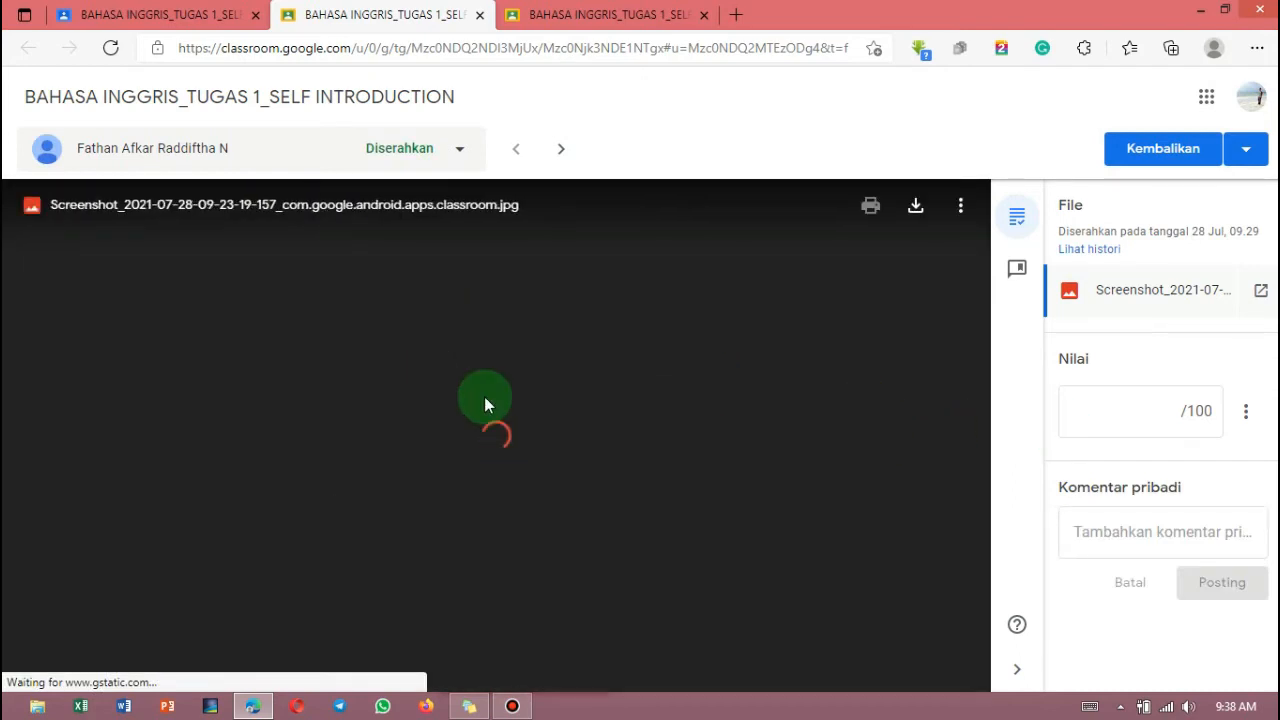
left_click(1171, 414)
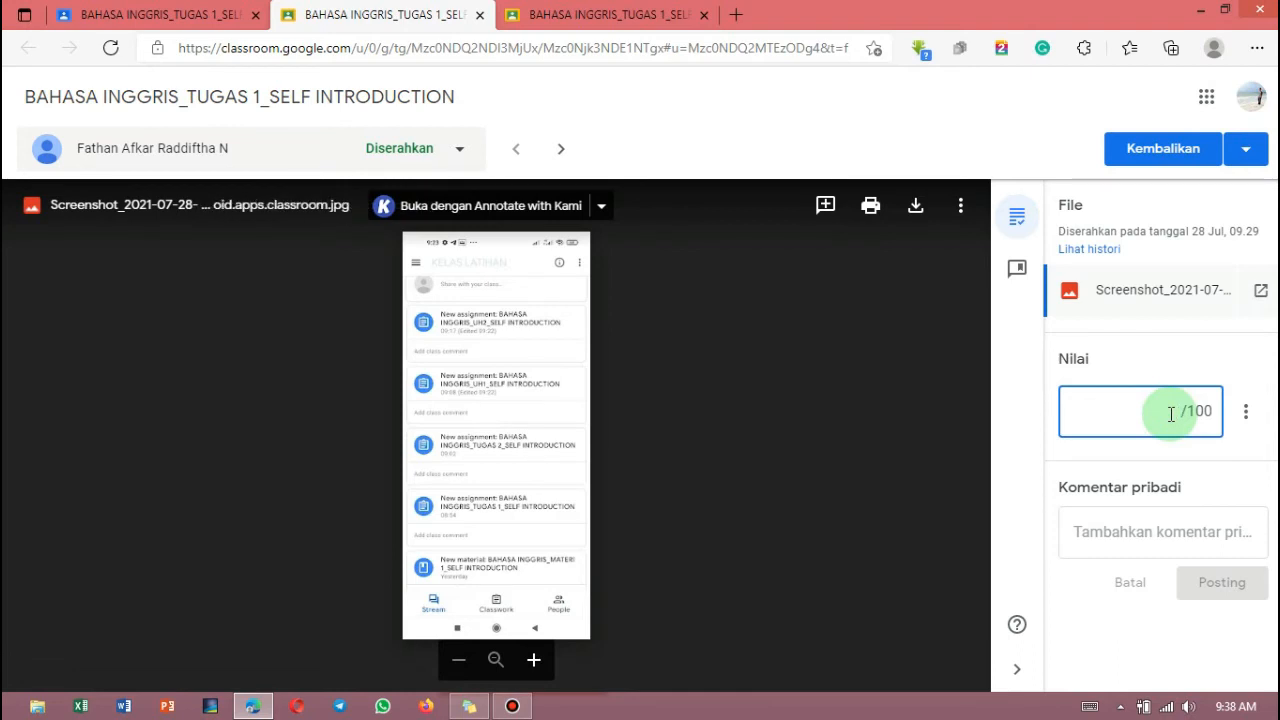
type("90")
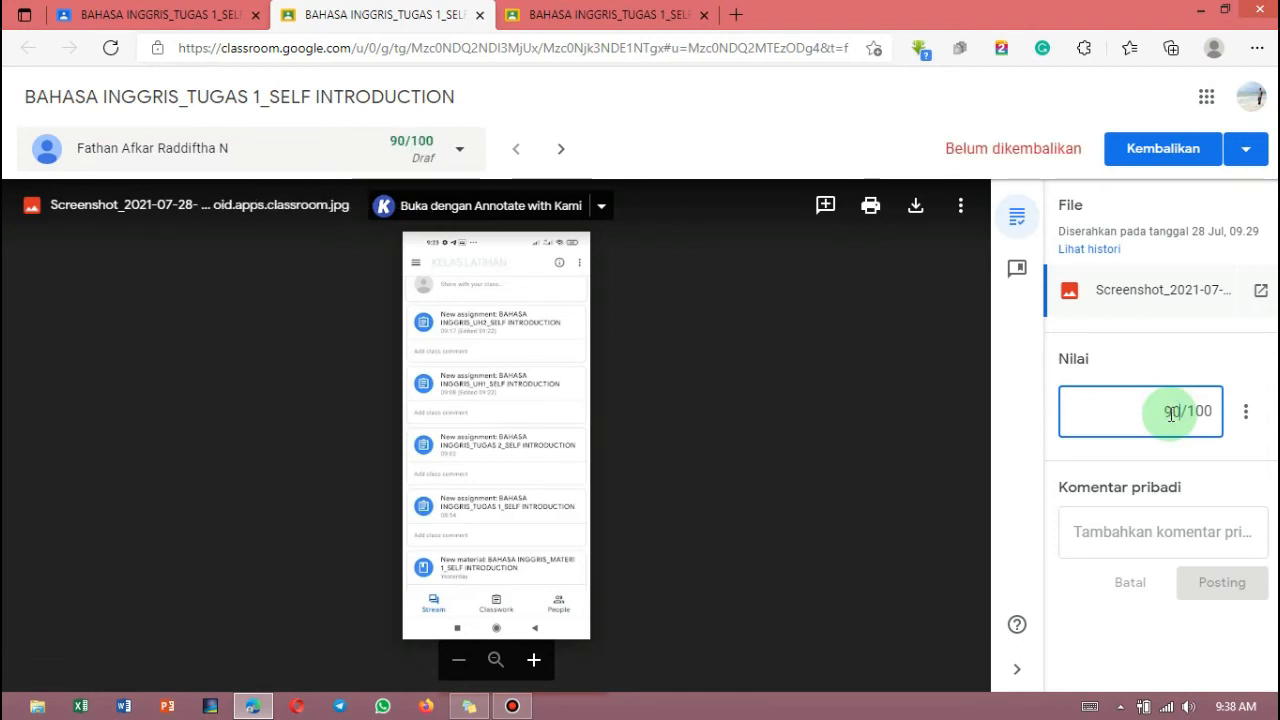
Step: Post the private comment "Well done." on this student's submission
left_click(1131, 543)
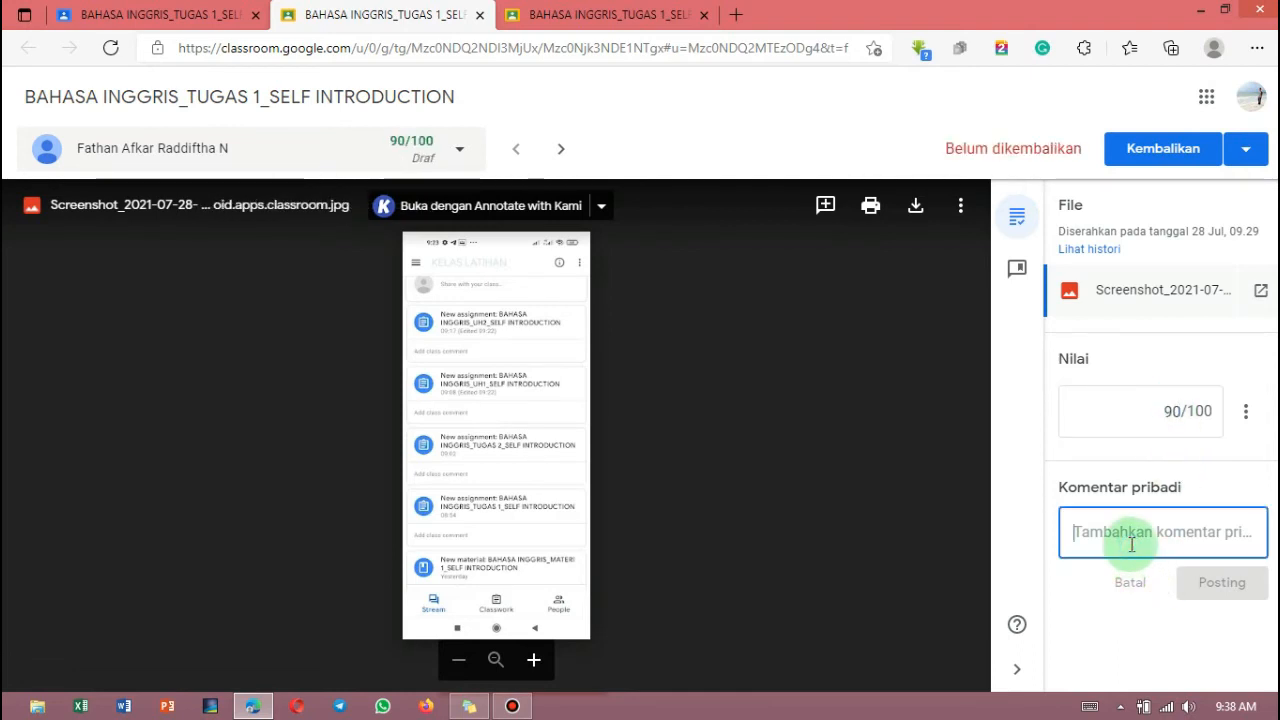
type("Well d")
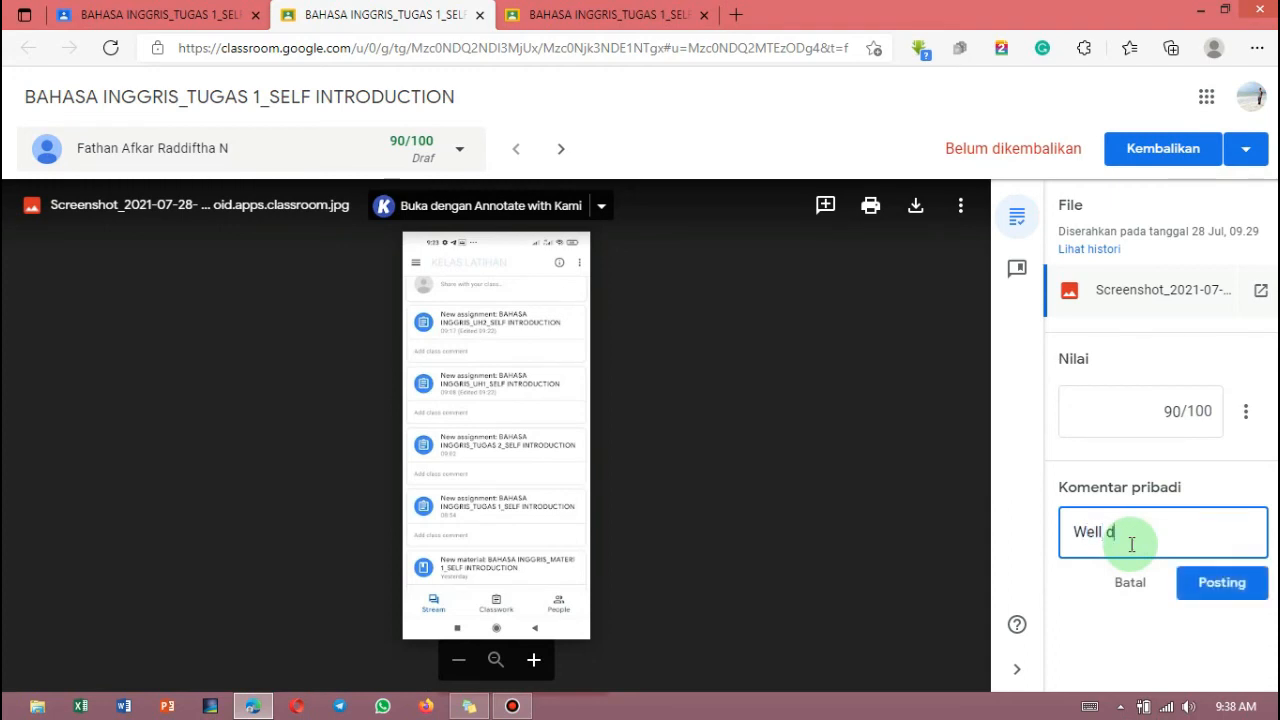
type("one.")
left_click(1236, 586)
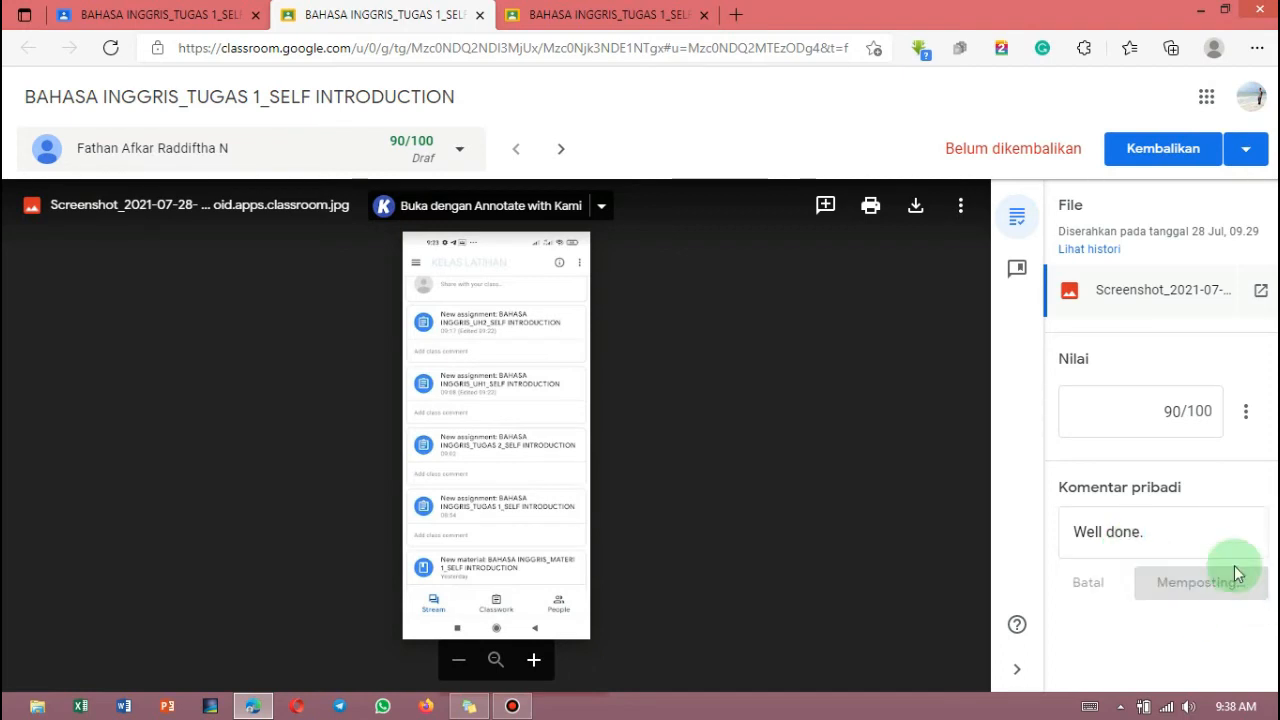
Step: Return this second graded submission to its student and switch back to the submissions overview
left_click(1164, 150)
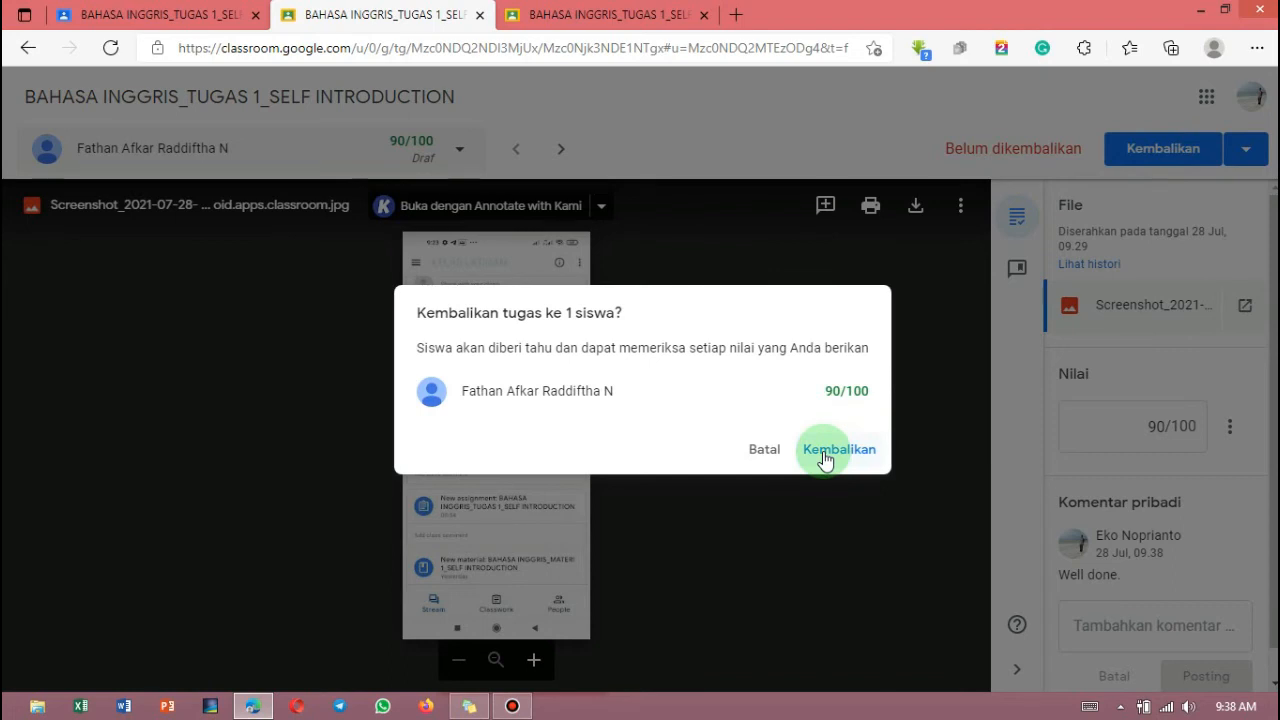
left_click(824, 454)
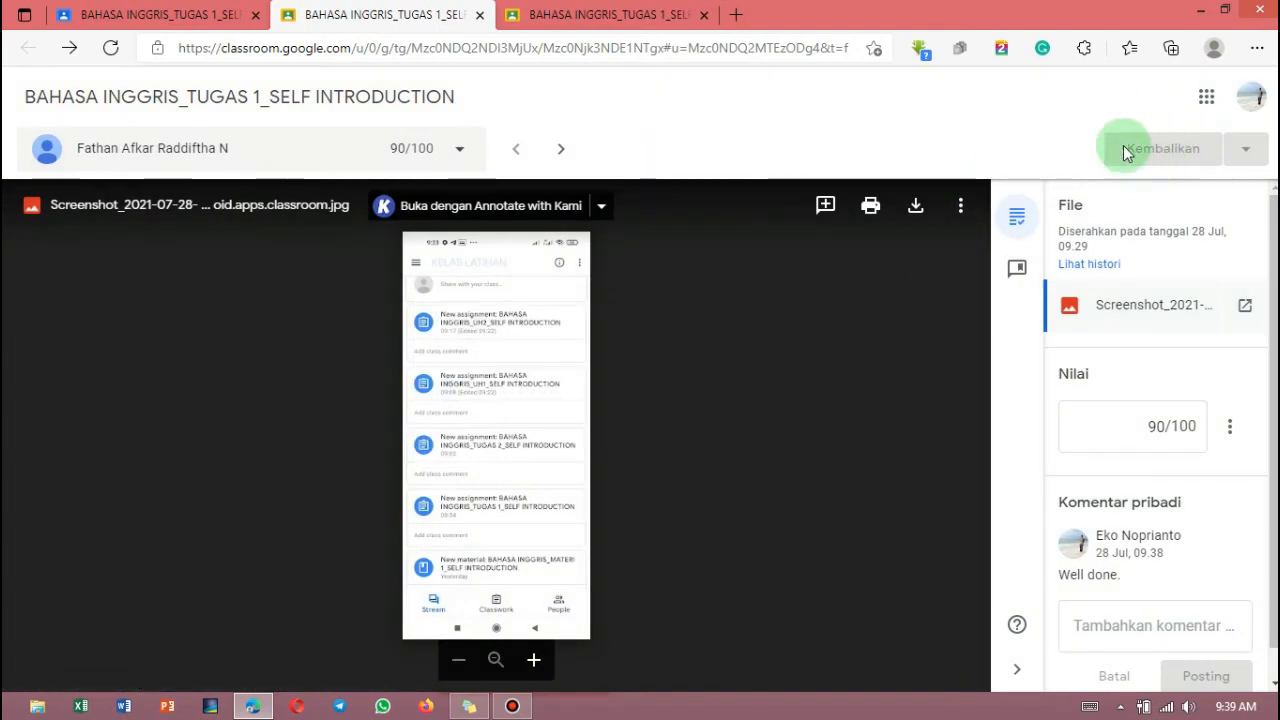
left_click(136, 8)
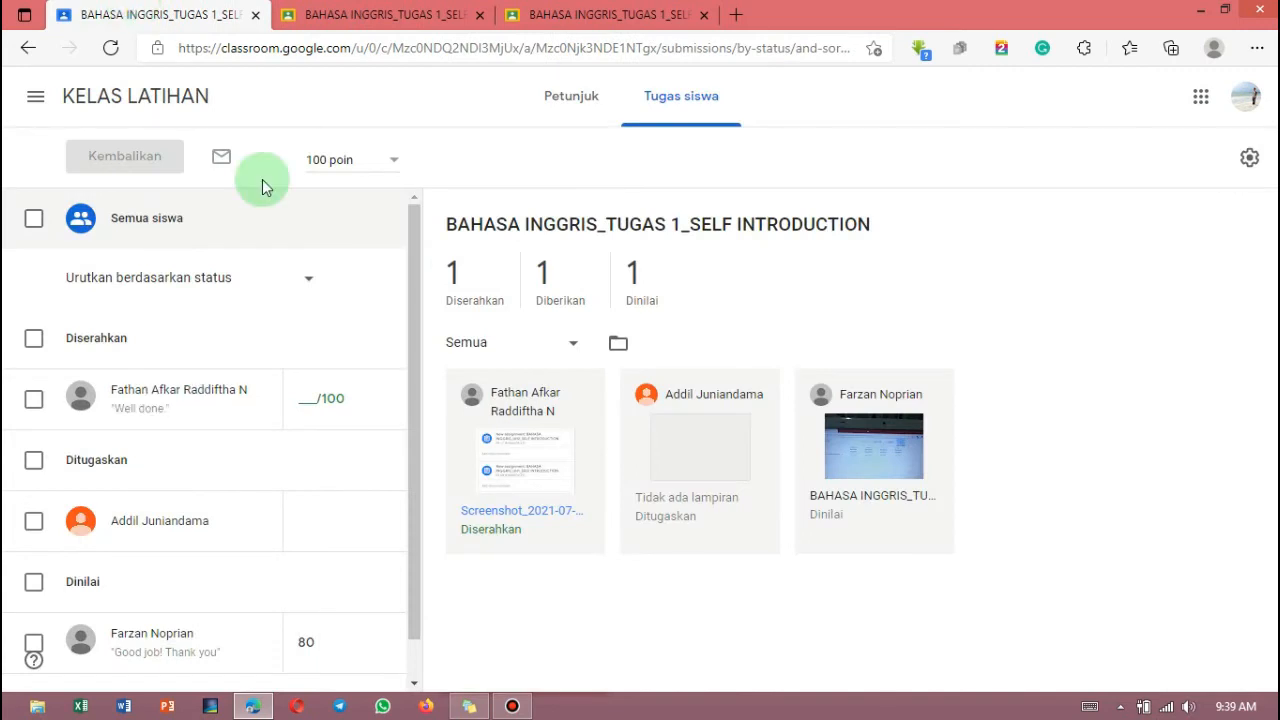
Step: Check the returned grades in the class gradebook and the submission status of BAHASA INGGRIS_TUGAS 1_SELF INTRODUCTION in the classwork list
left_click(776, 441)
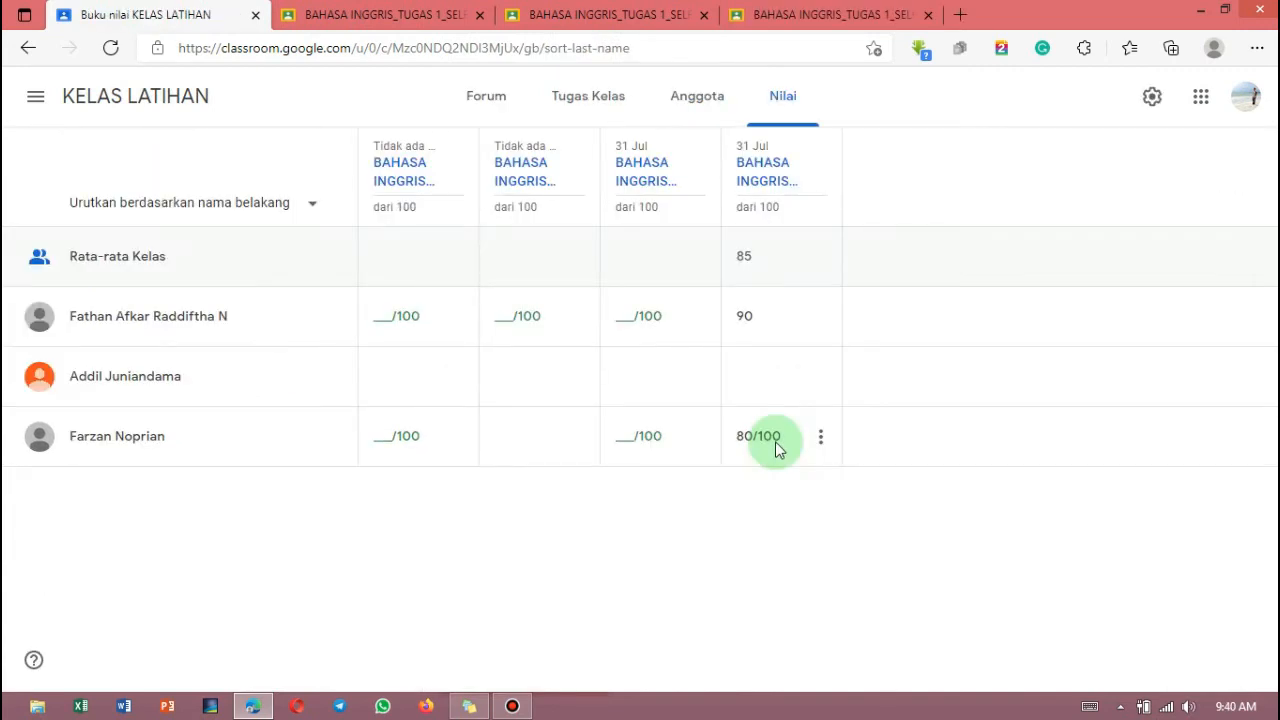
left_click(148, 103)
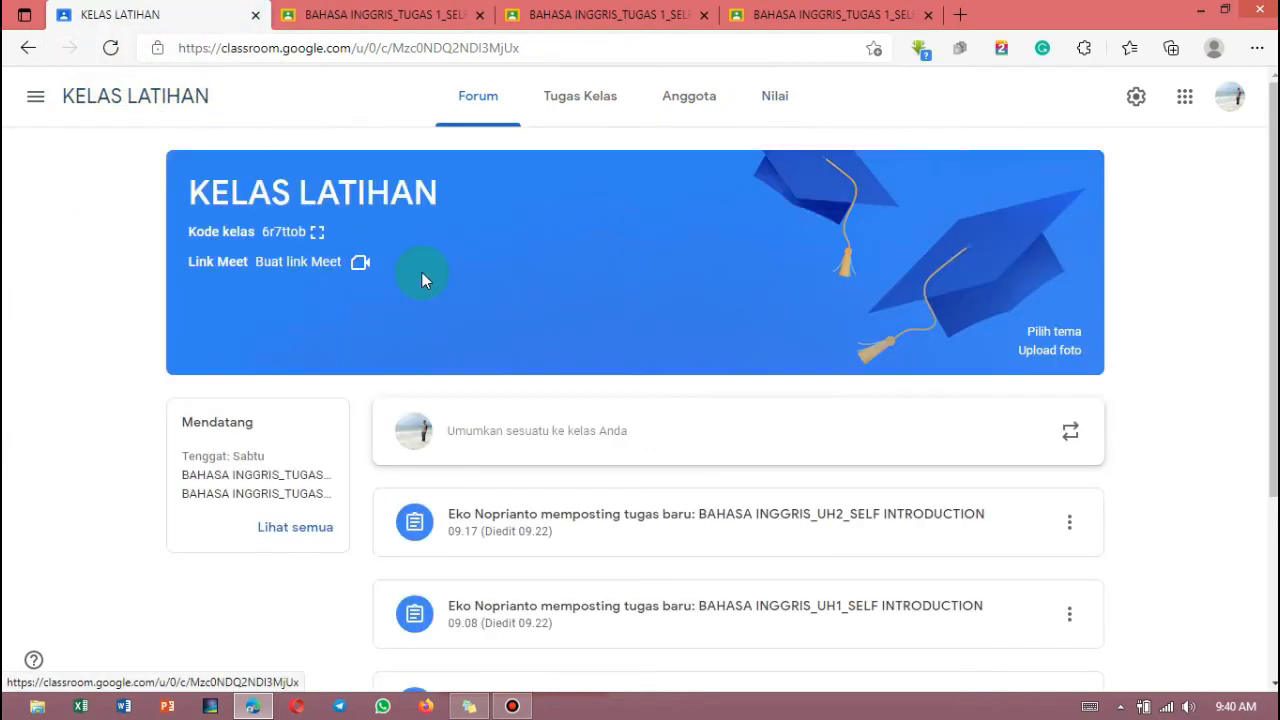
mouse_move(1274, 303)
left_mouse_down()
mouse_move(1274, 488)
mouse_move(1268, 311)
left_mouse_up()
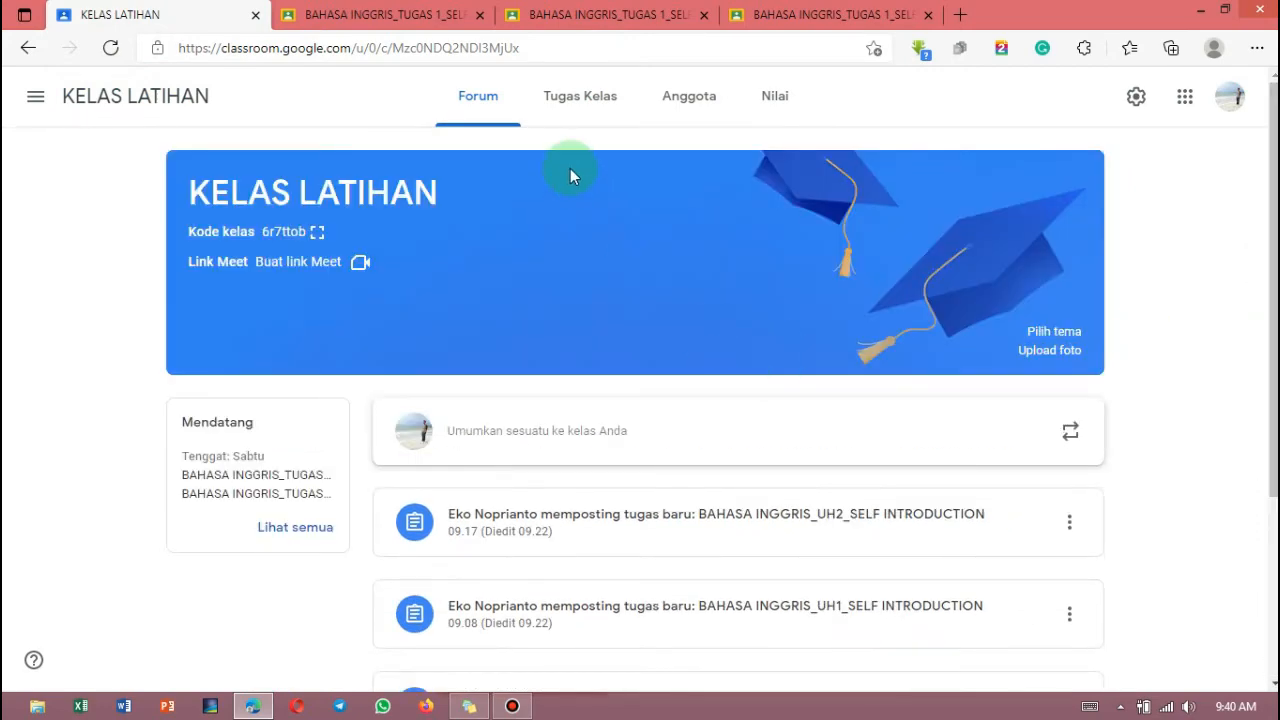
left_click(574, 103)
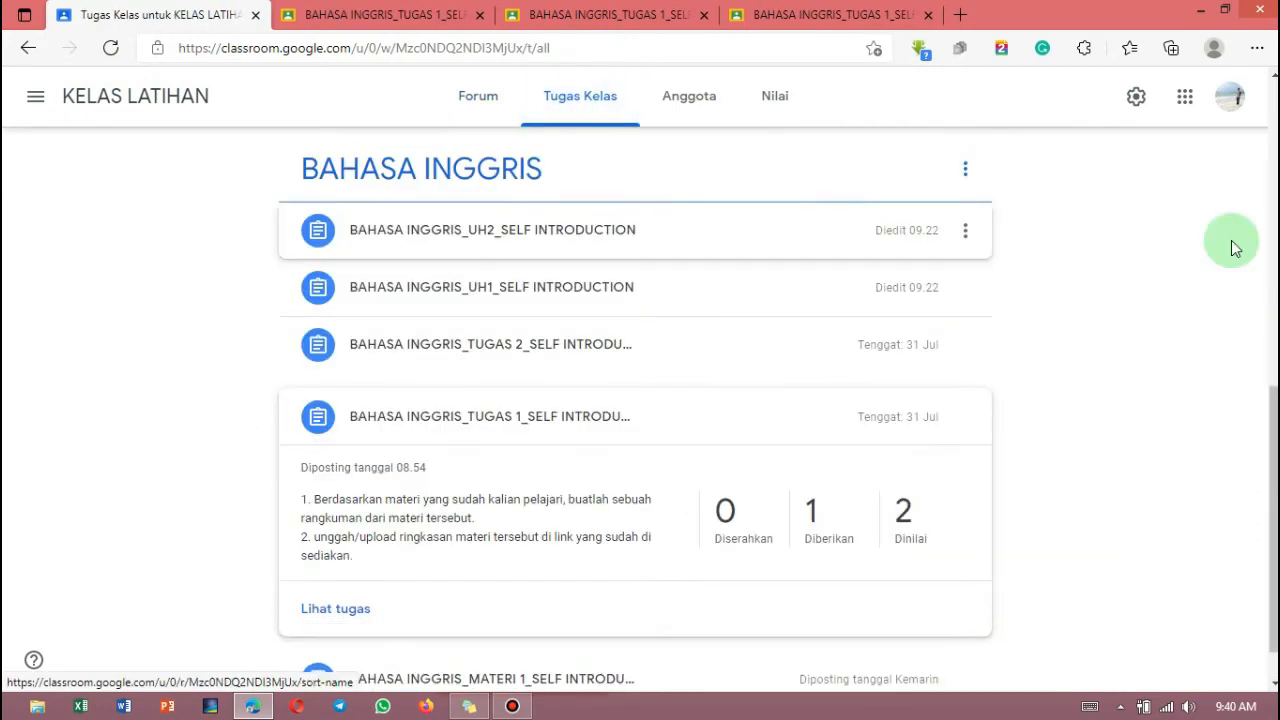
left_click_drag(1274, 450, 1274, 474)
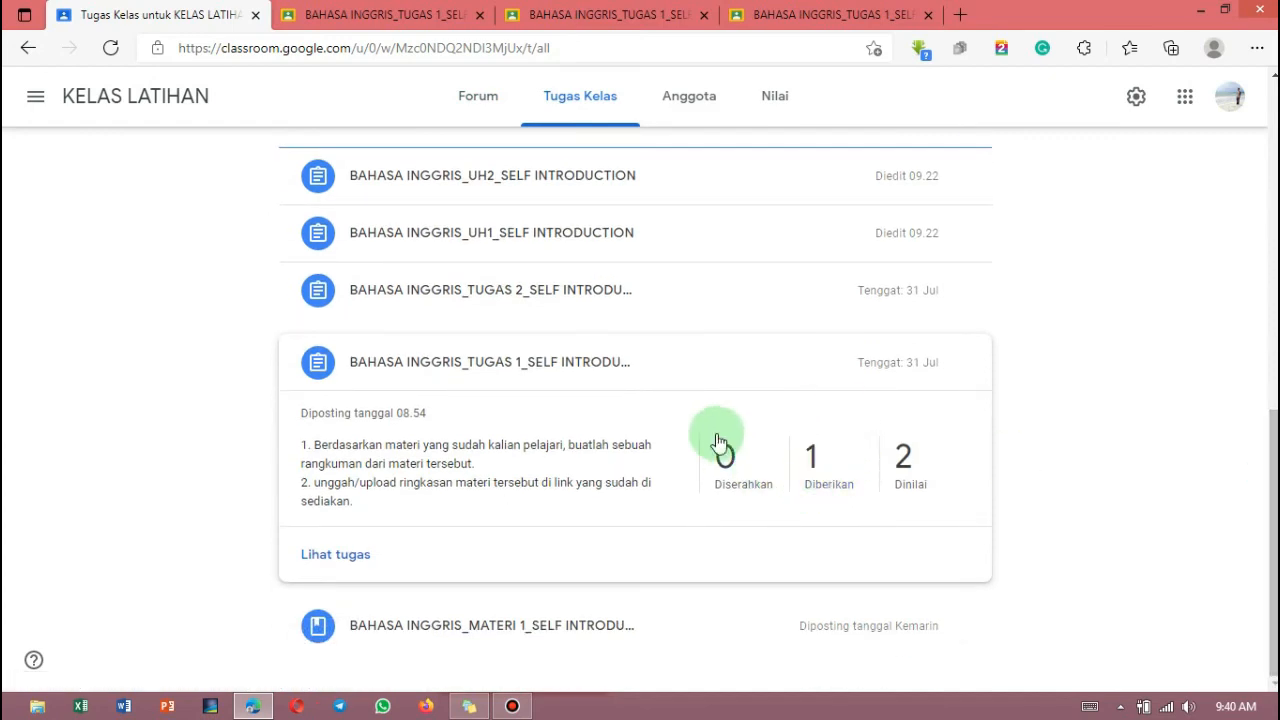
Step: Open the student work for BAHASA INGGRIS_TUGAS 2_SELF INTRODUCTION and close the three leftover TUGAS 1 pages
left_click(573, 286)
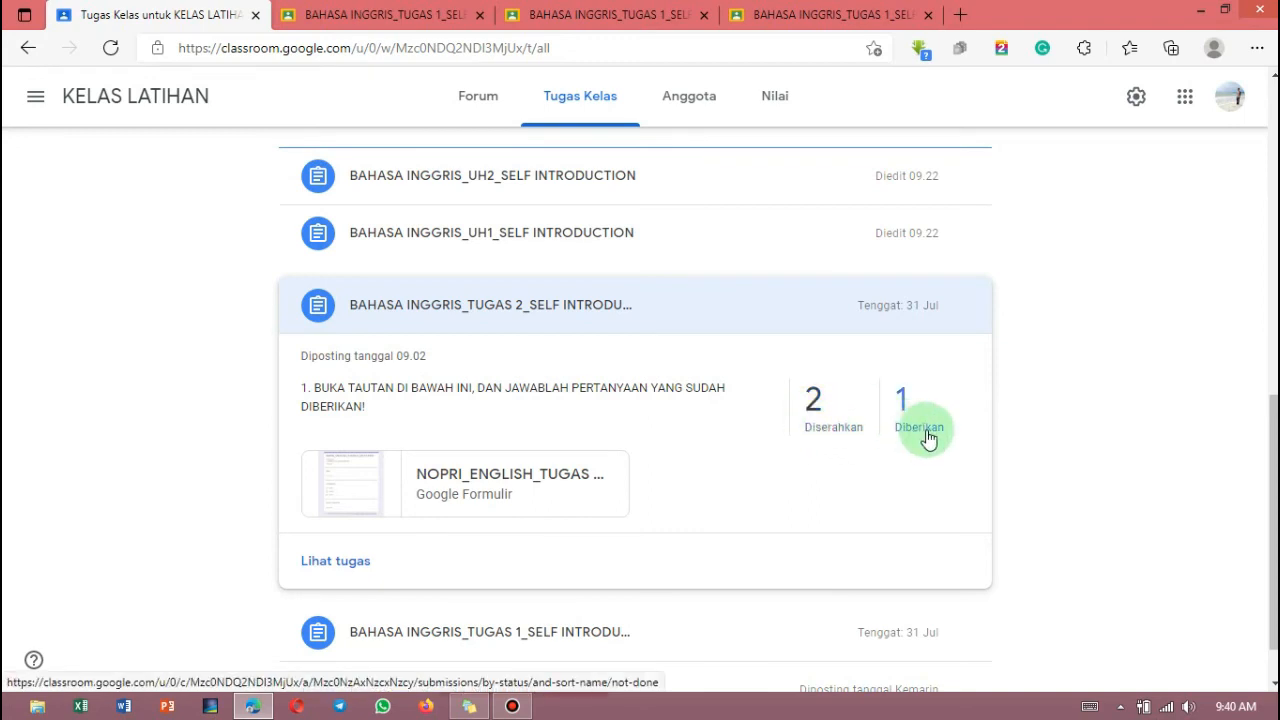
left_click(346, 567)
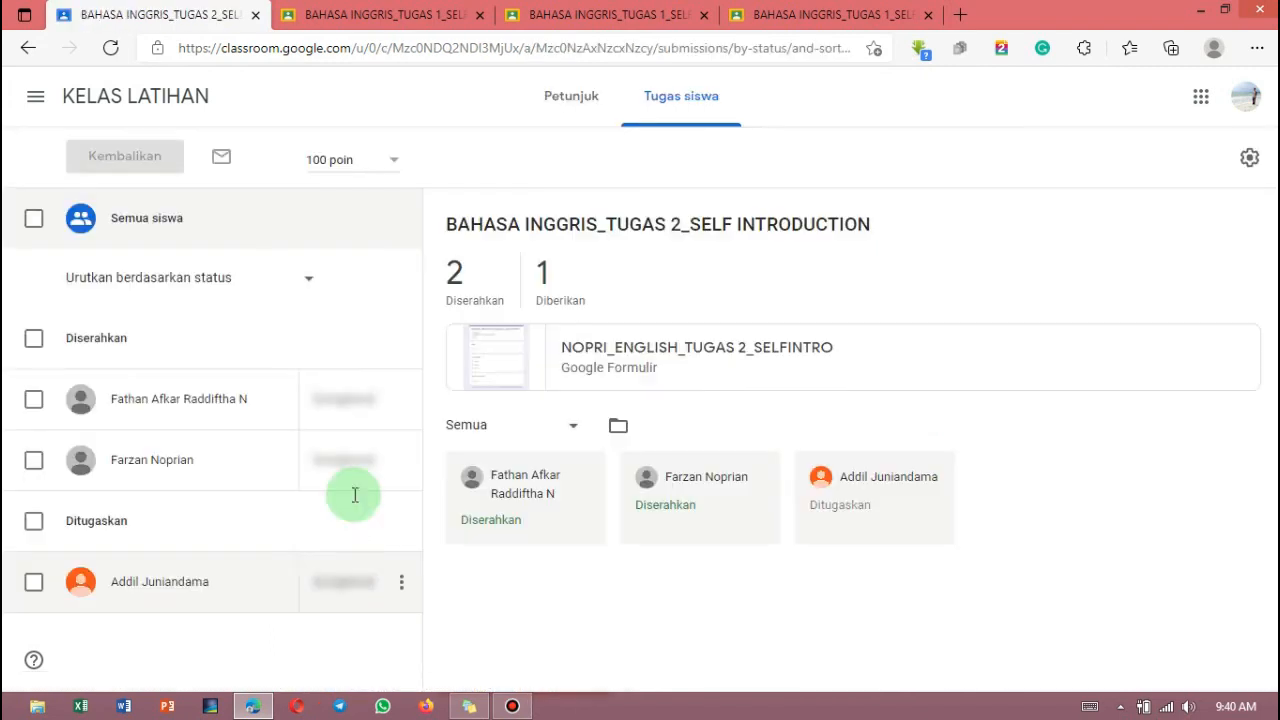
left_click(480, 16)
left_click(480, 16)
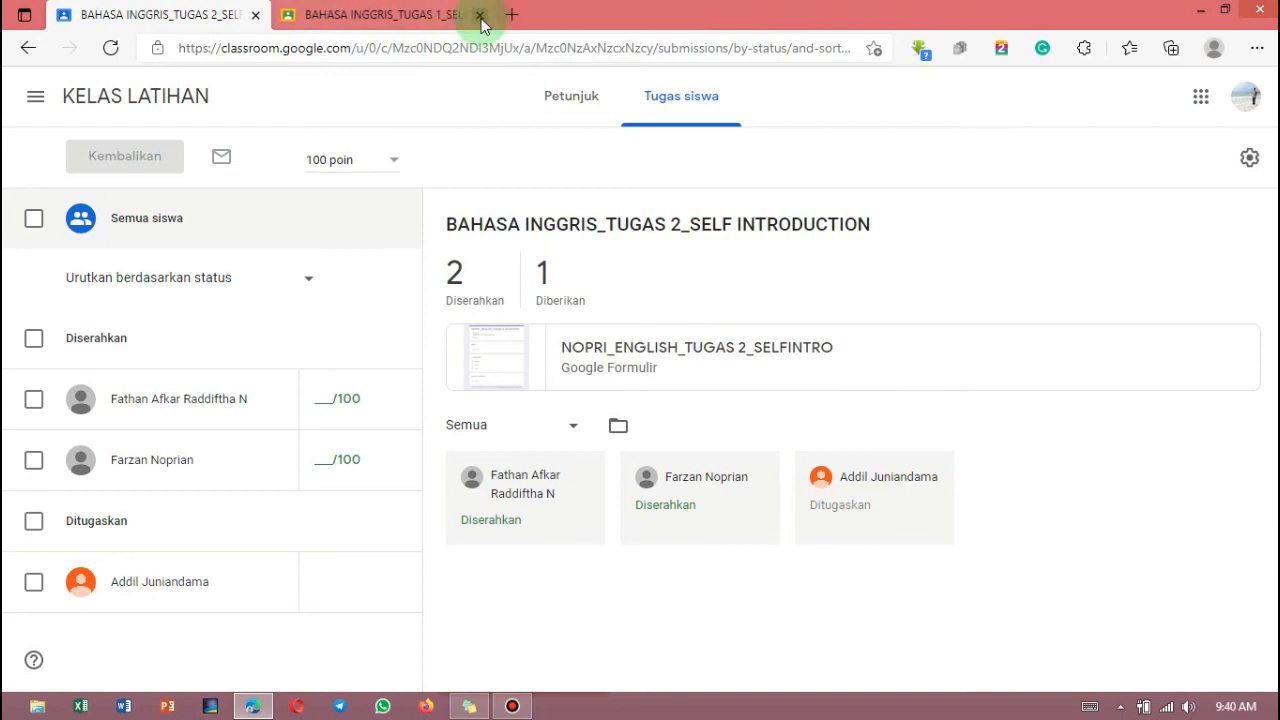
left_click(480, 16)
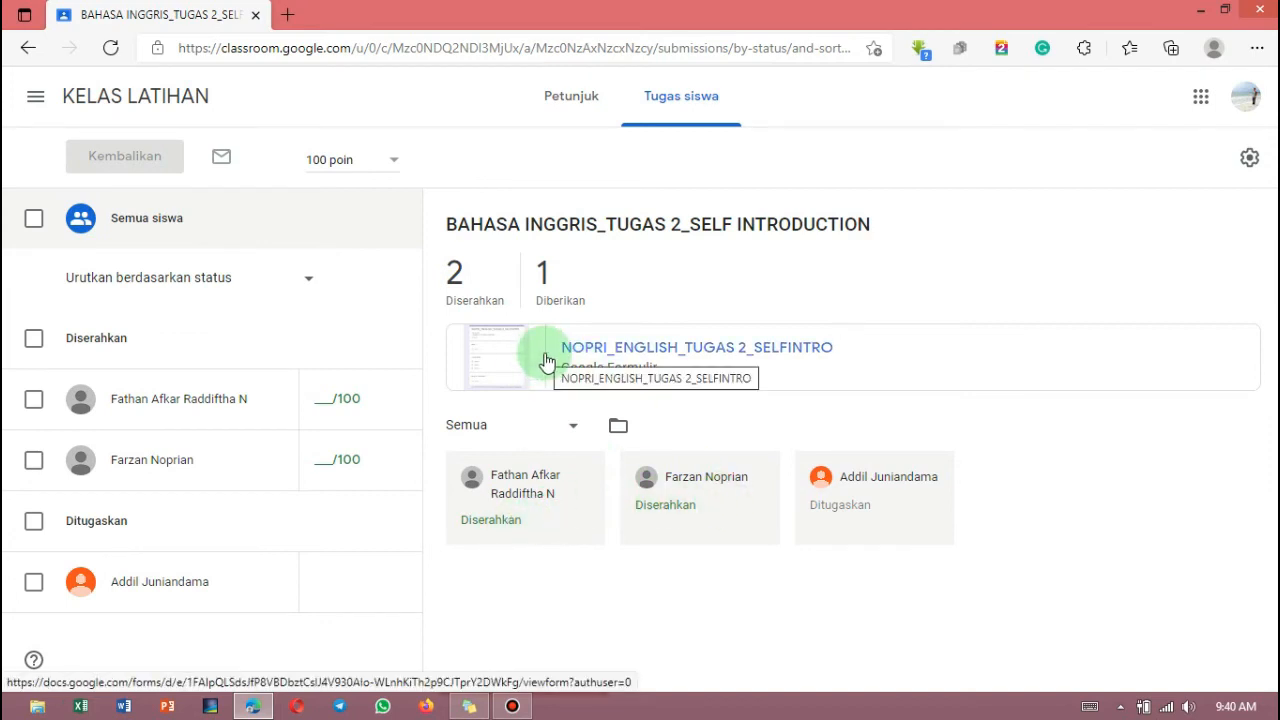
Step: Open the attached form NOPRI_ENGLISH_TUGAS 2_SELFINTRO in edit mode and view its responses
left_click(597, 350)
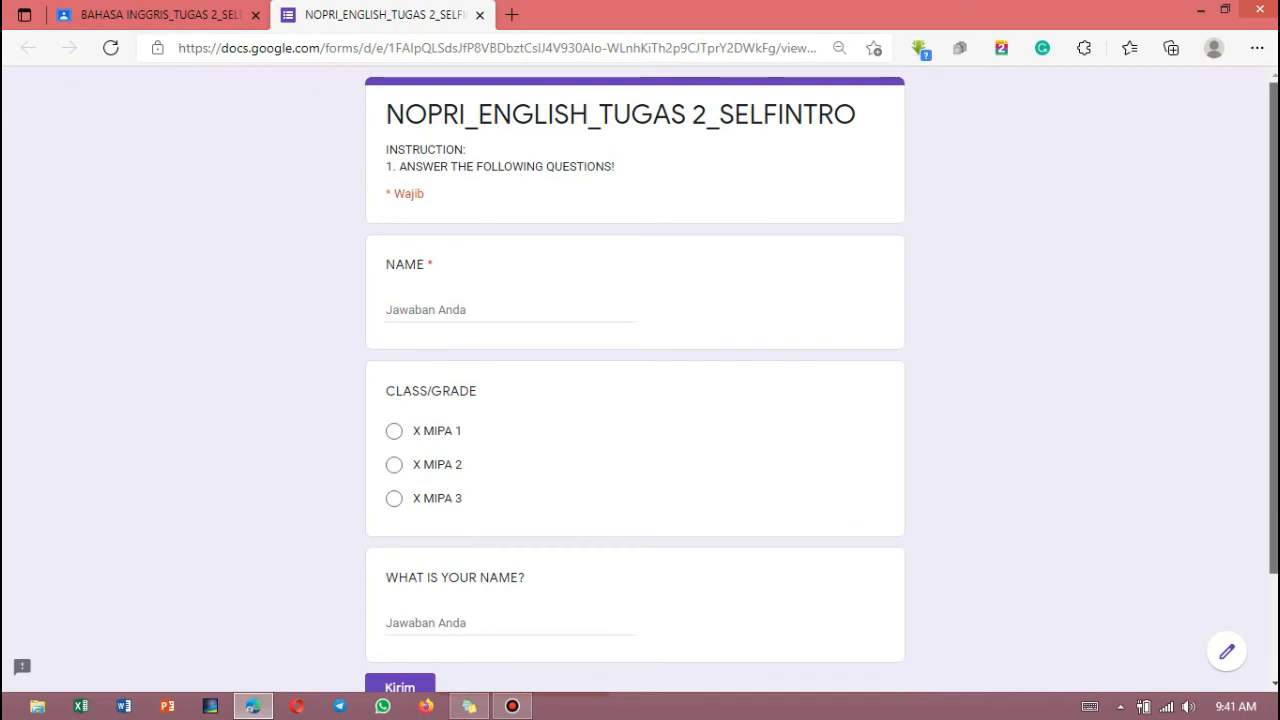
scroll(1221, 624, "down", 1)
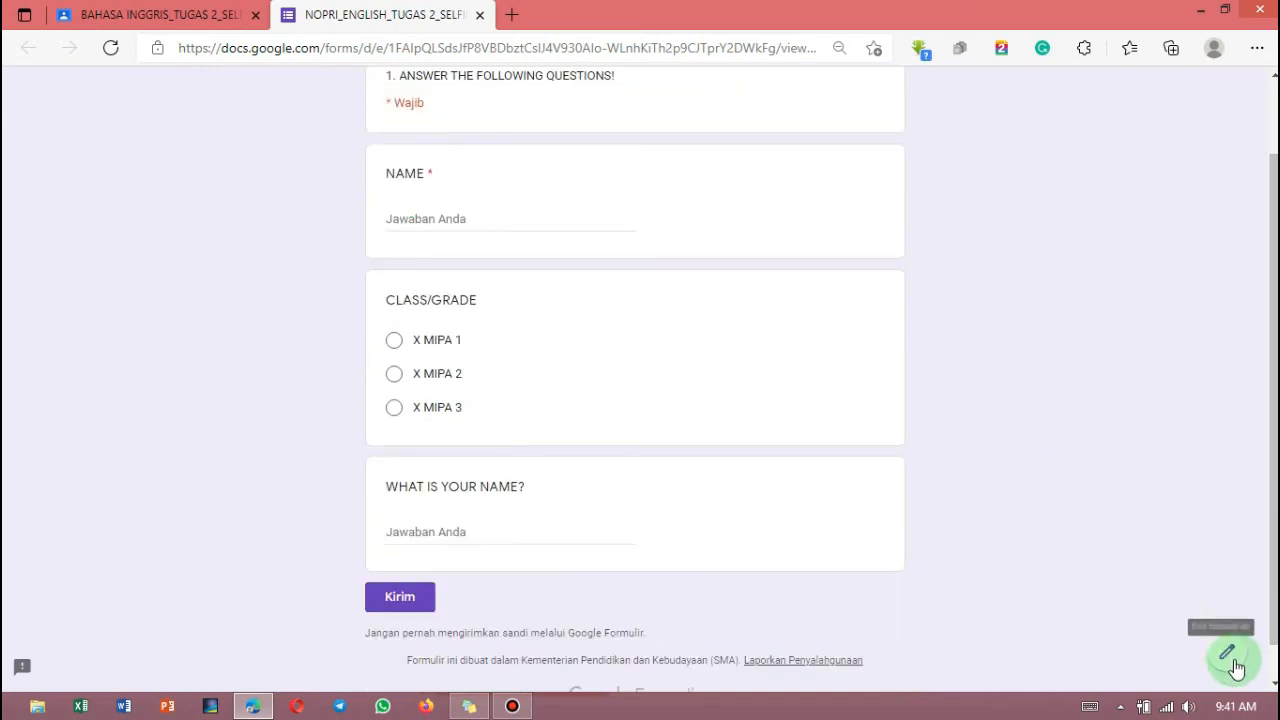
left_click(1230, 658)
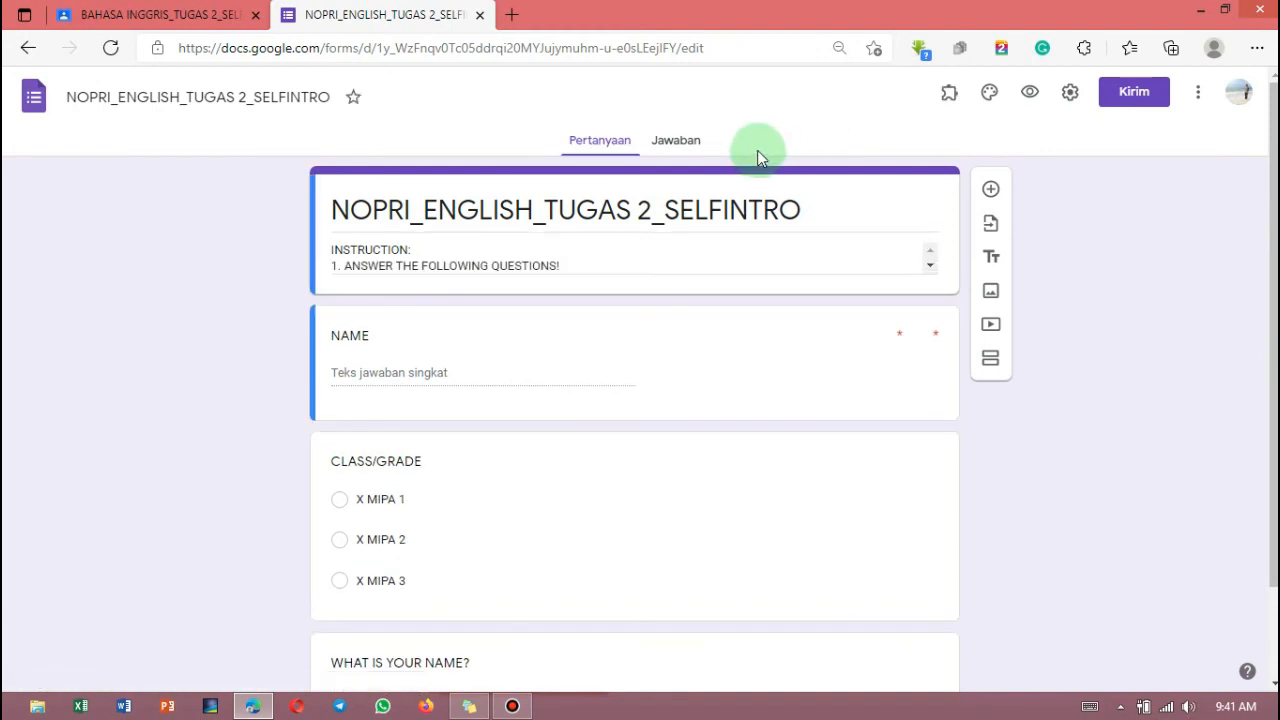
left_click(680, 142)
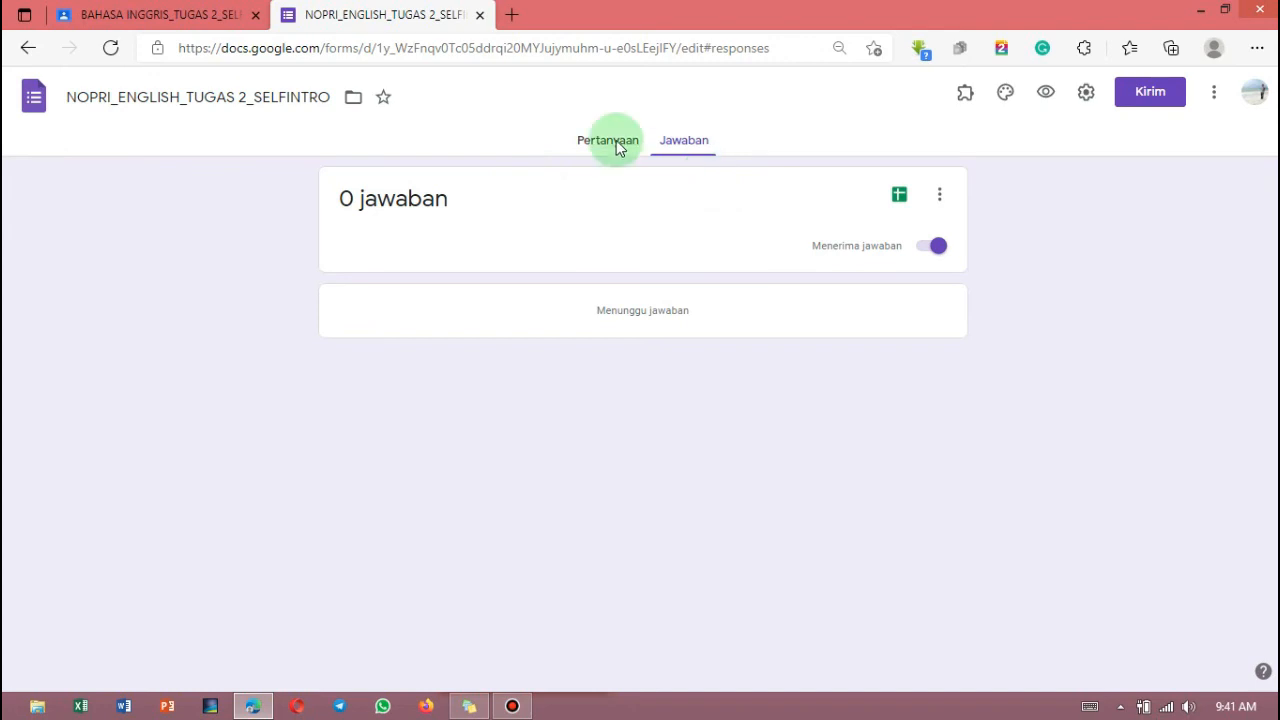
Step: Compare the form's responses with the assignment's list of turned-in student work, ending on the submissions page
left_click(214, 10)
left_click(398, 10)
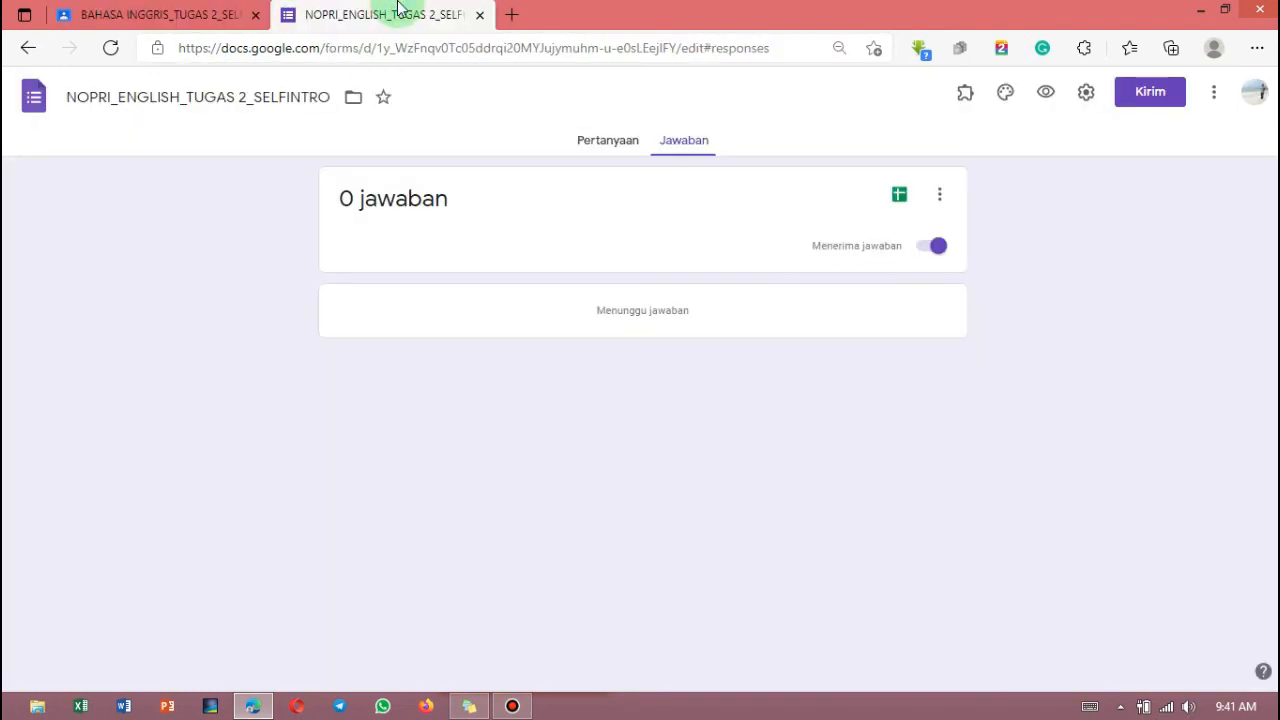
left_click(202, 10)
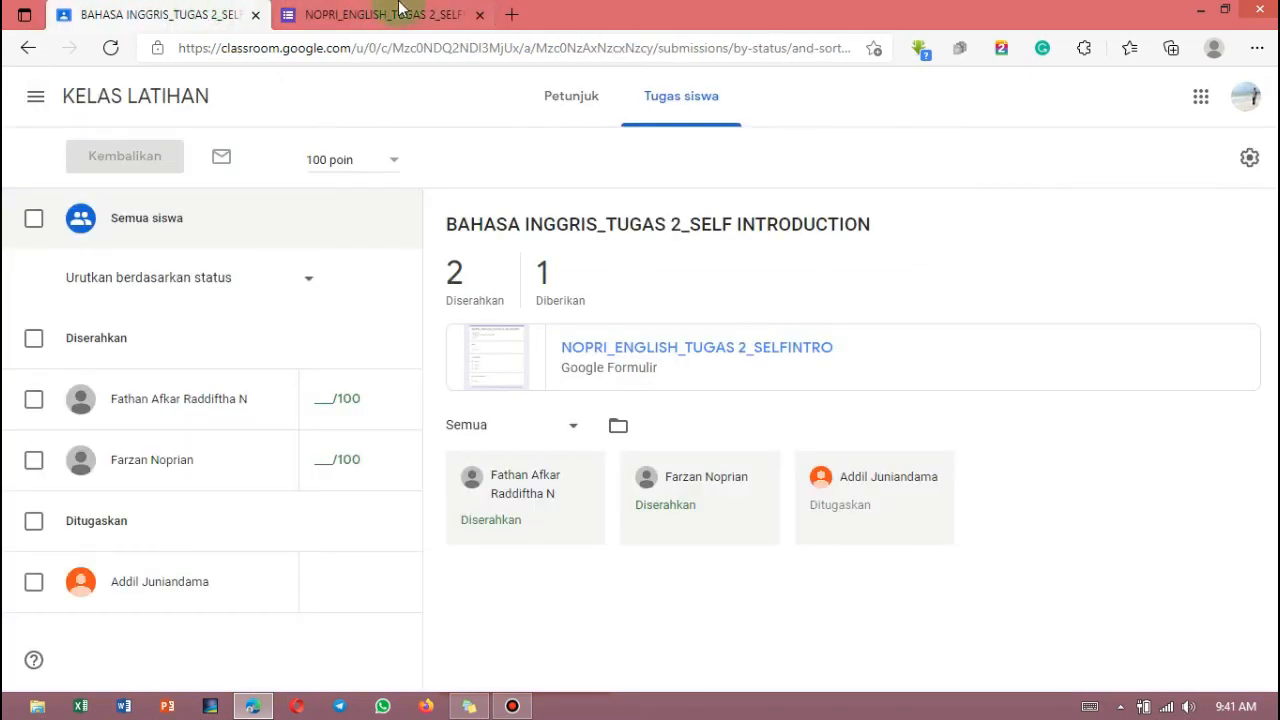
left_click(405, 12)
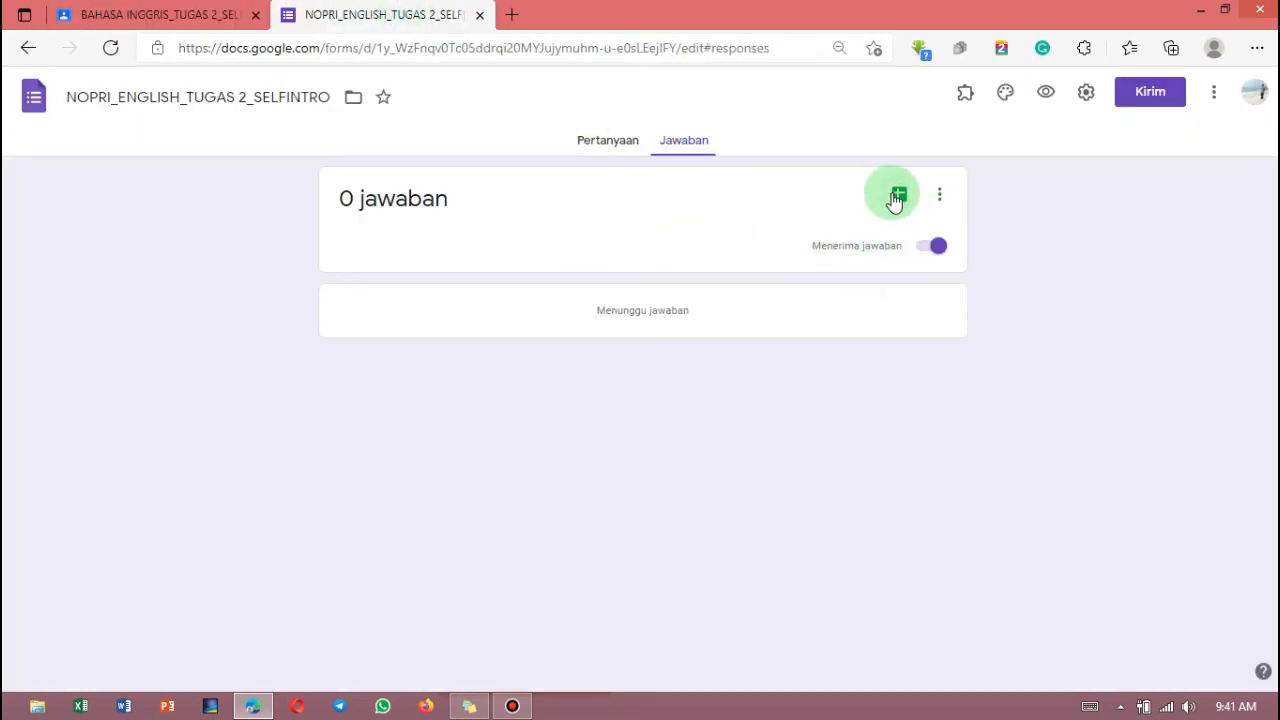
left_click(170, 10)
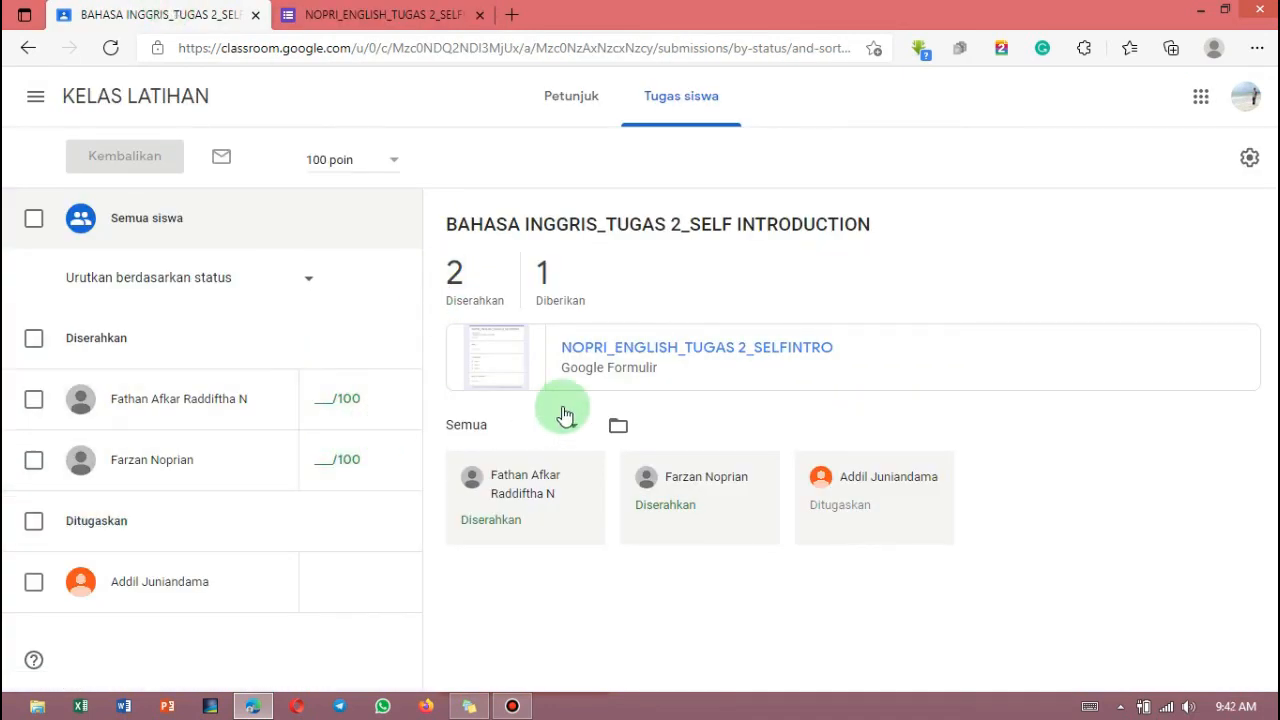
left_click(405, 8)
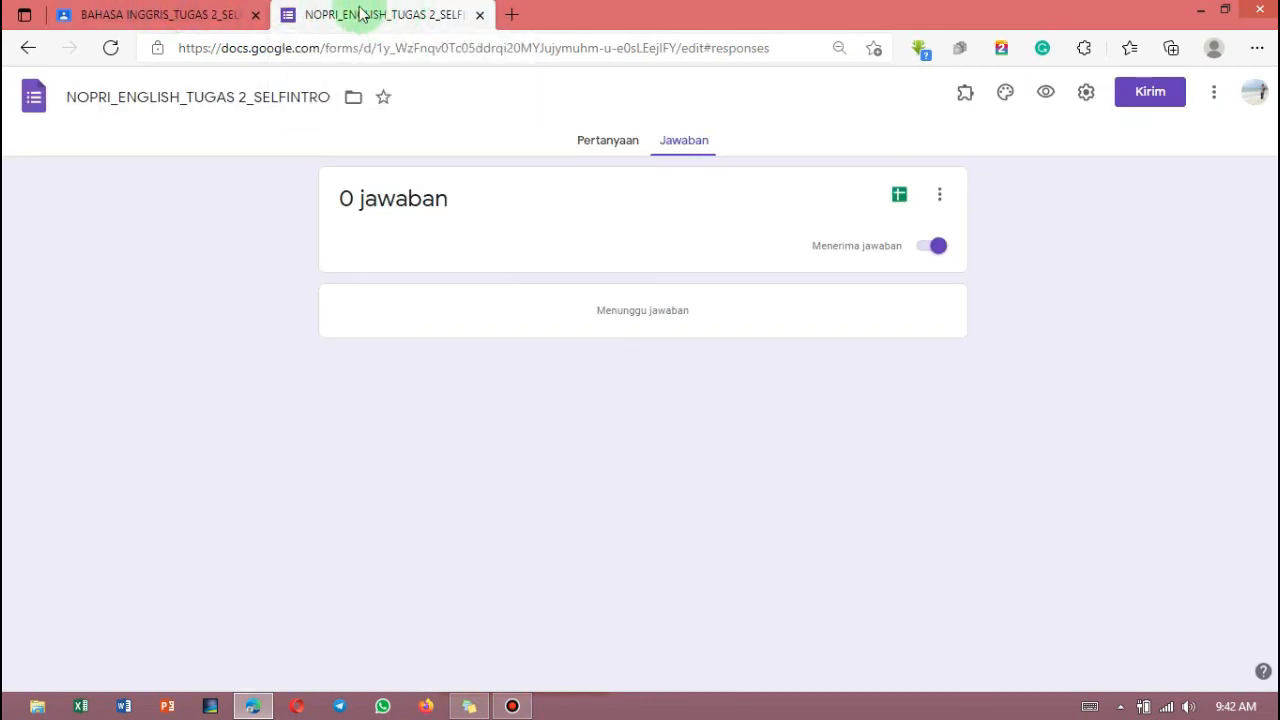
left_click(170, 8)
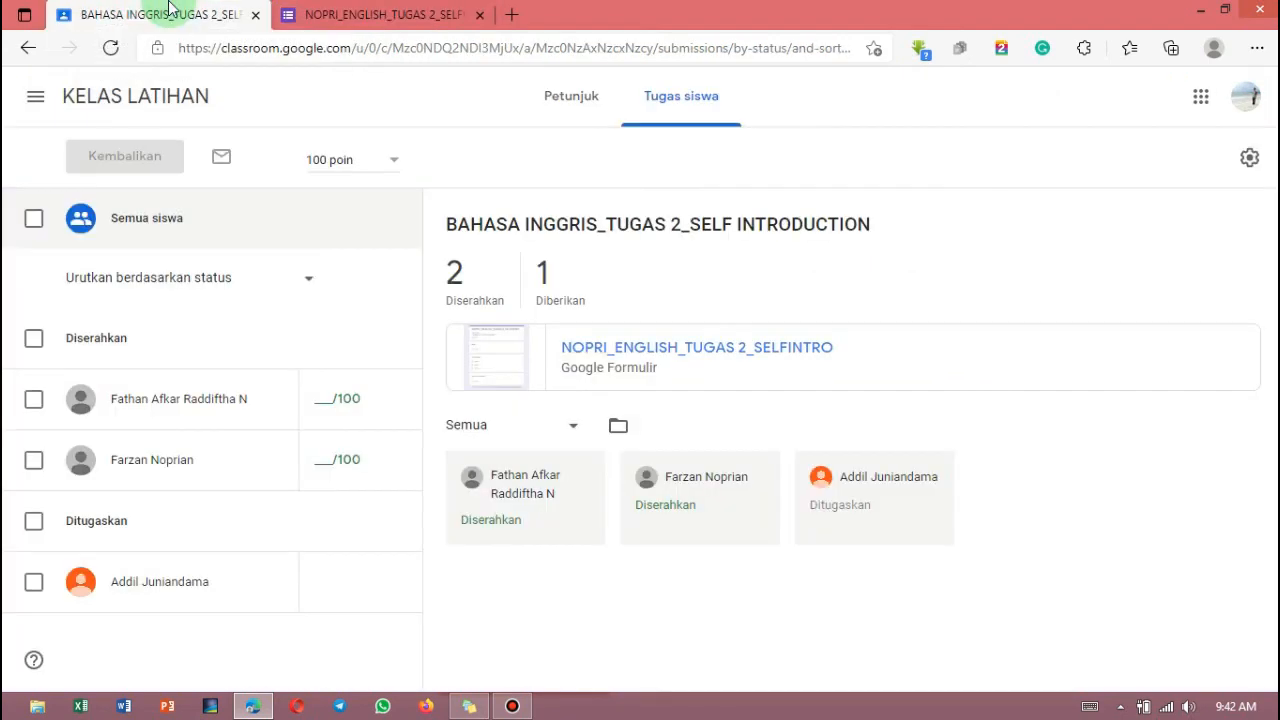
left_click(356, 10)
left_click(185, 10)
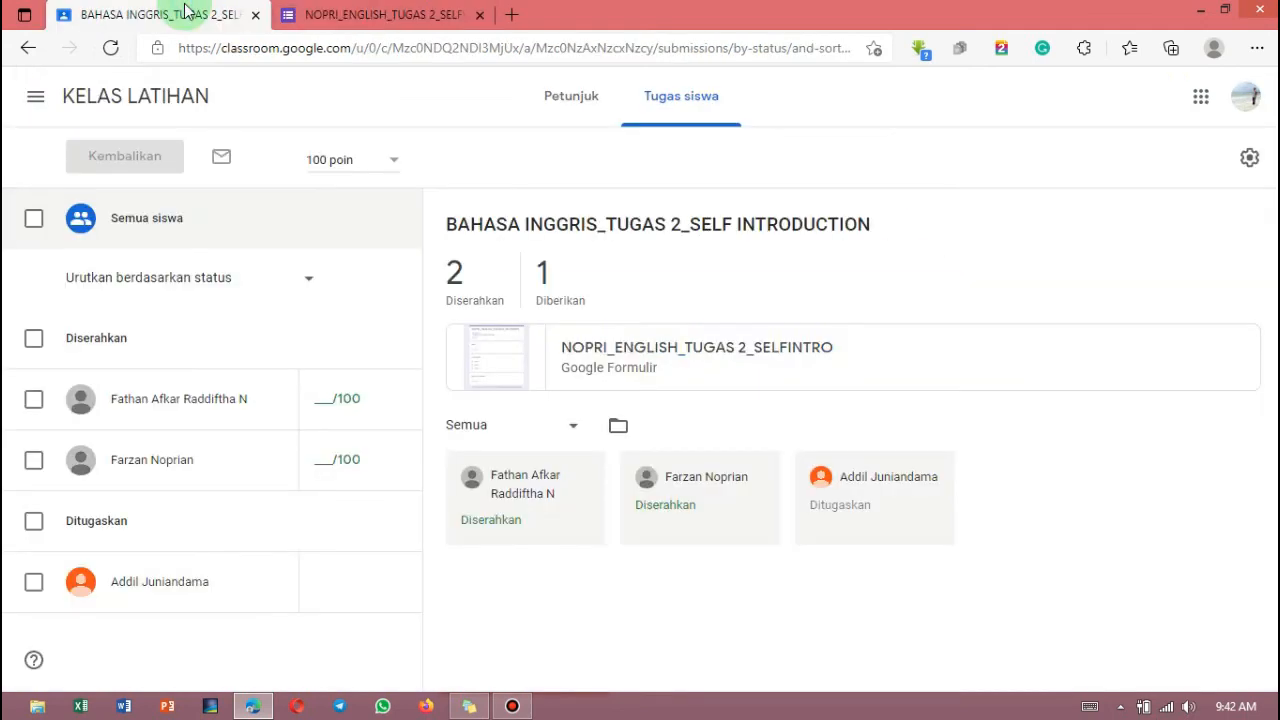
left_click(437, 10)
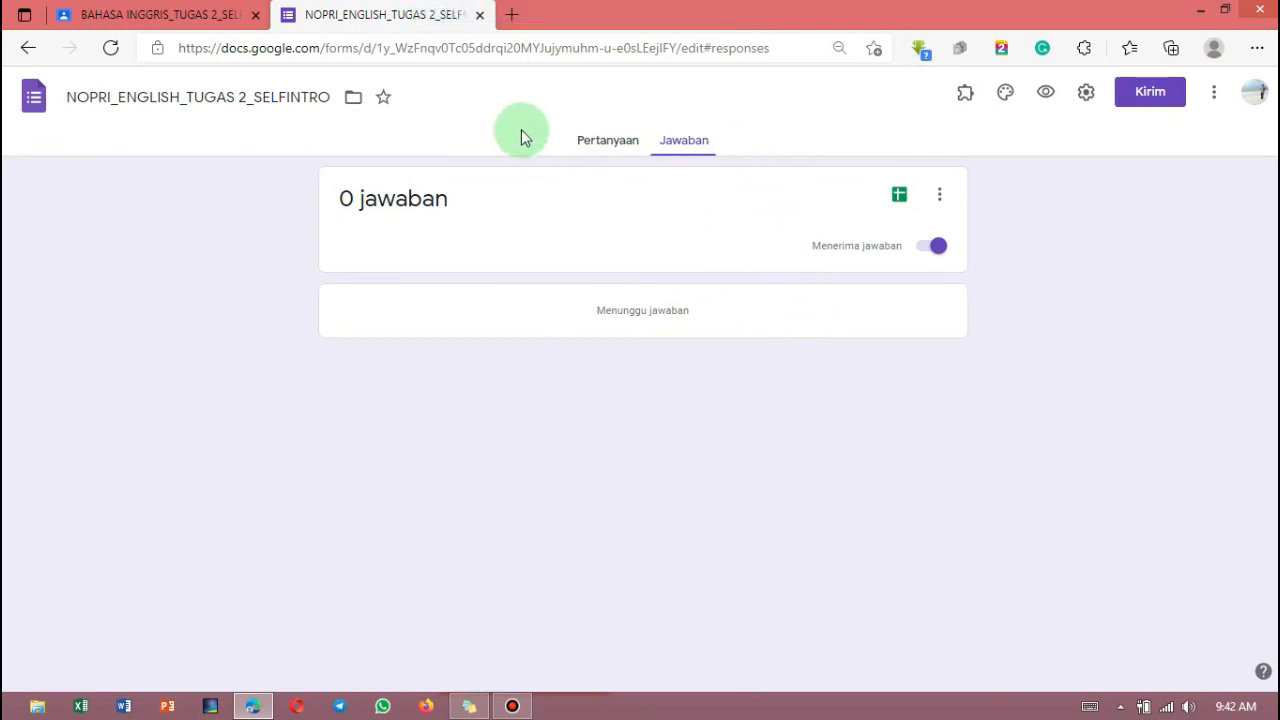
left_click(166, 10)
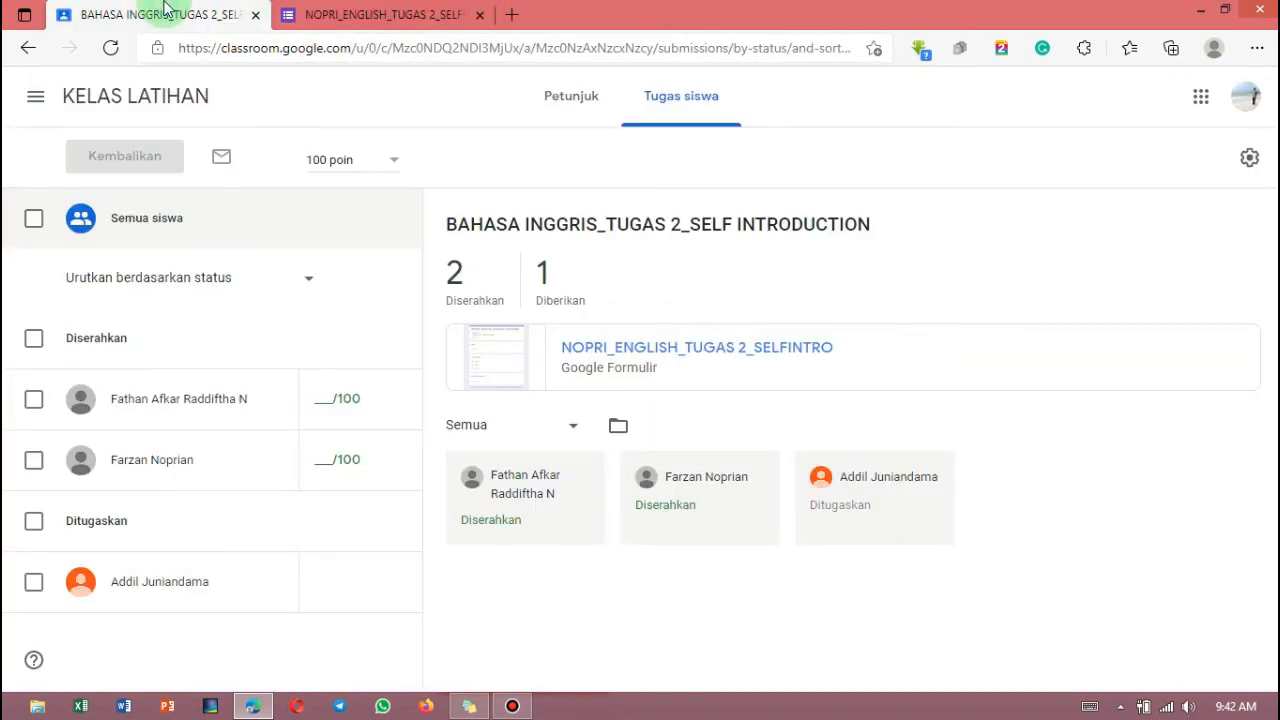
Step: Grade the first turned-in submission 80 and the second 100 out of 100, and return both to the students without a private comment
left_click(322, 400)
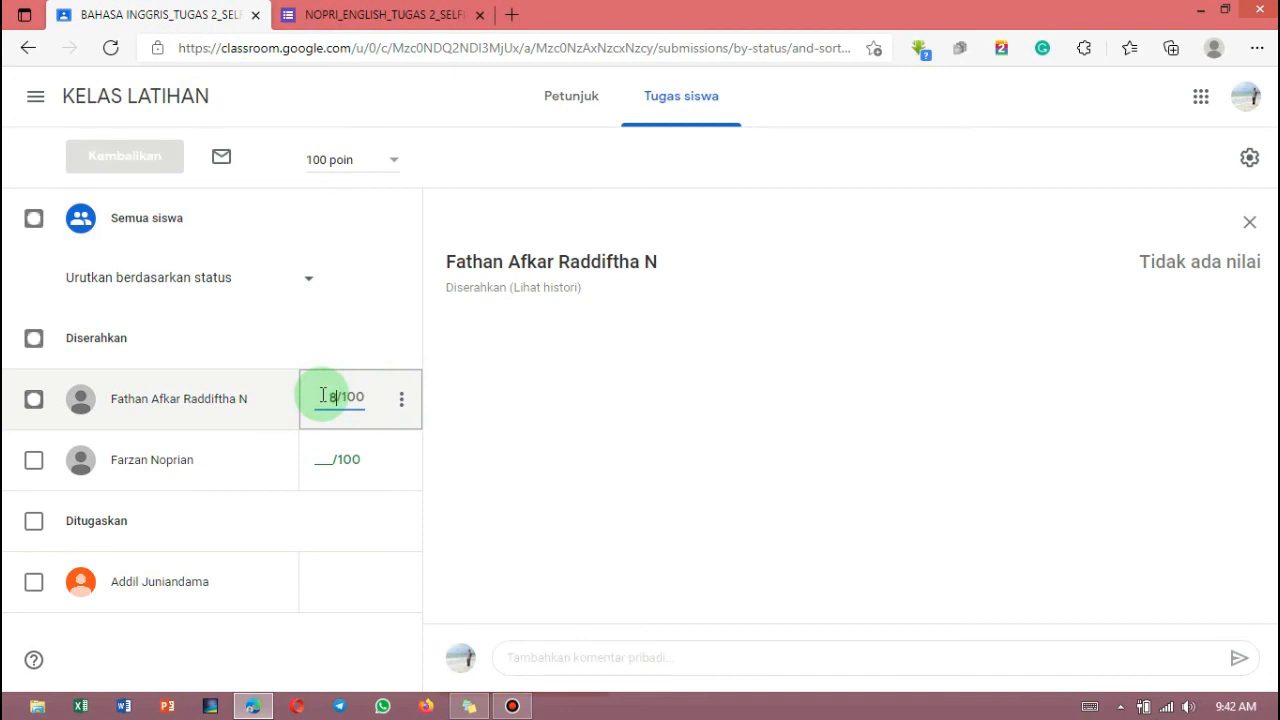
type("80")
left_click(325, 460)
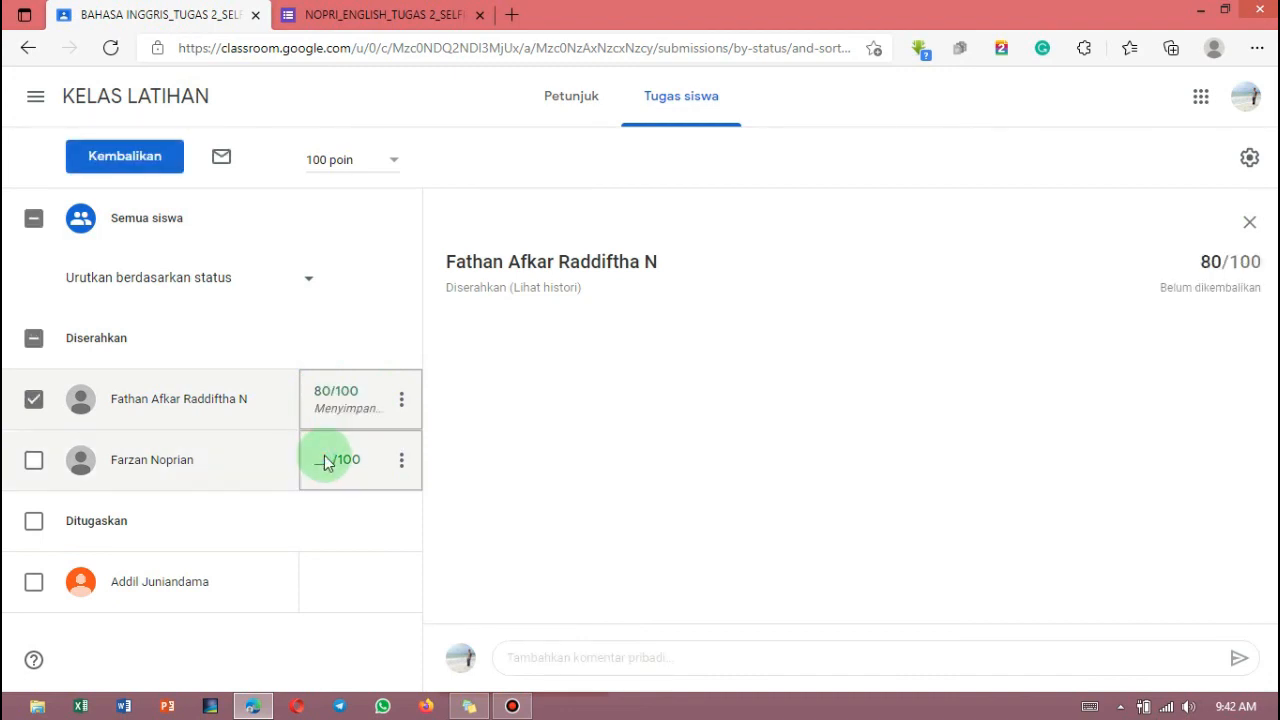
type("100")
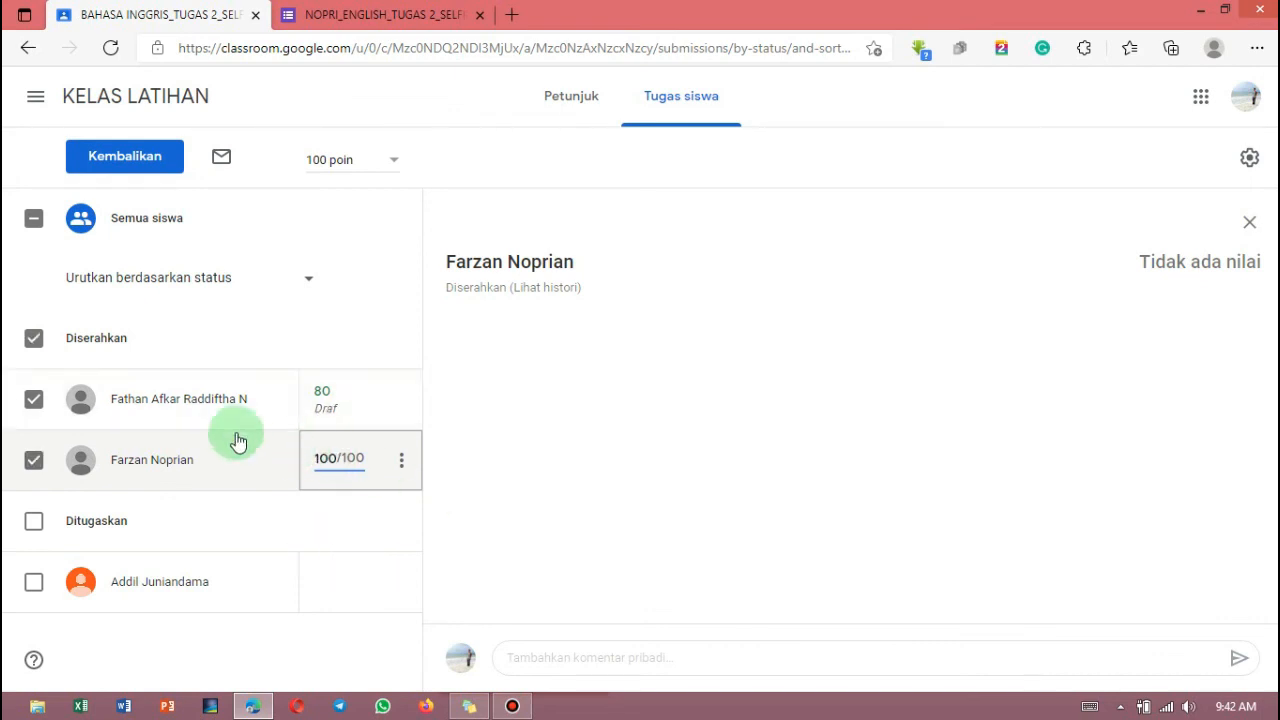
left_click(133, 160)
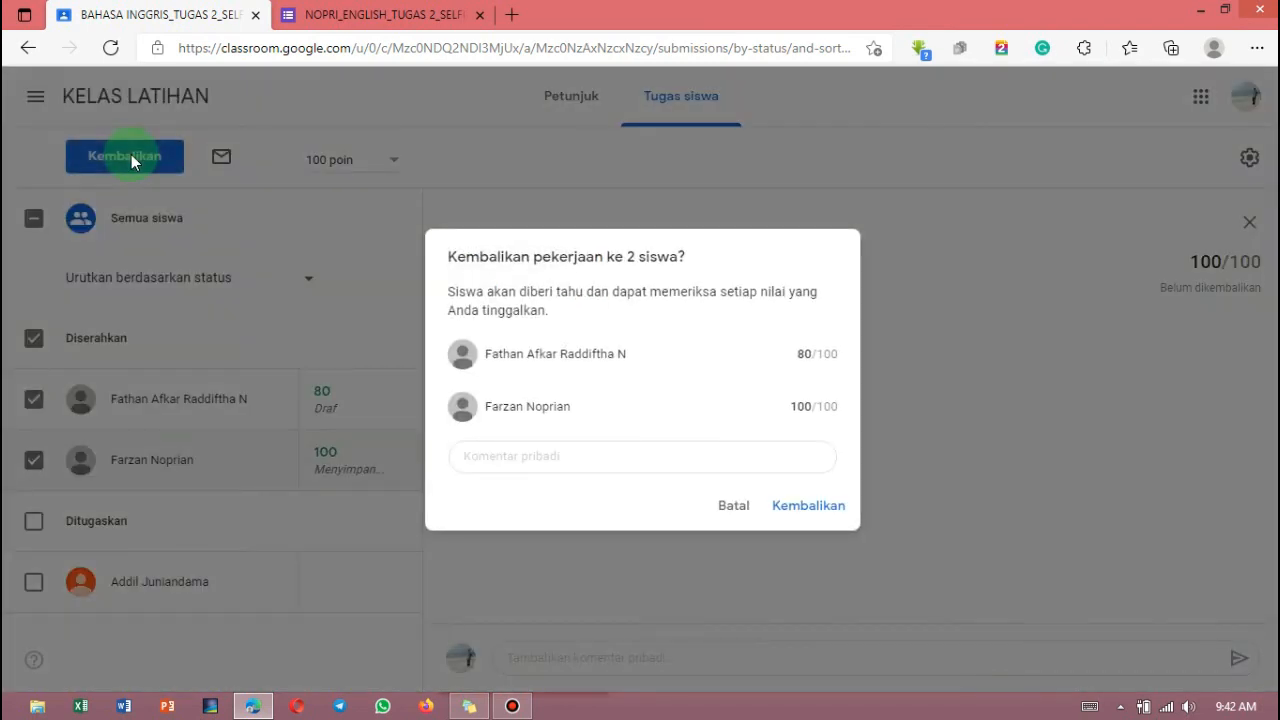
left_click(803, 514)
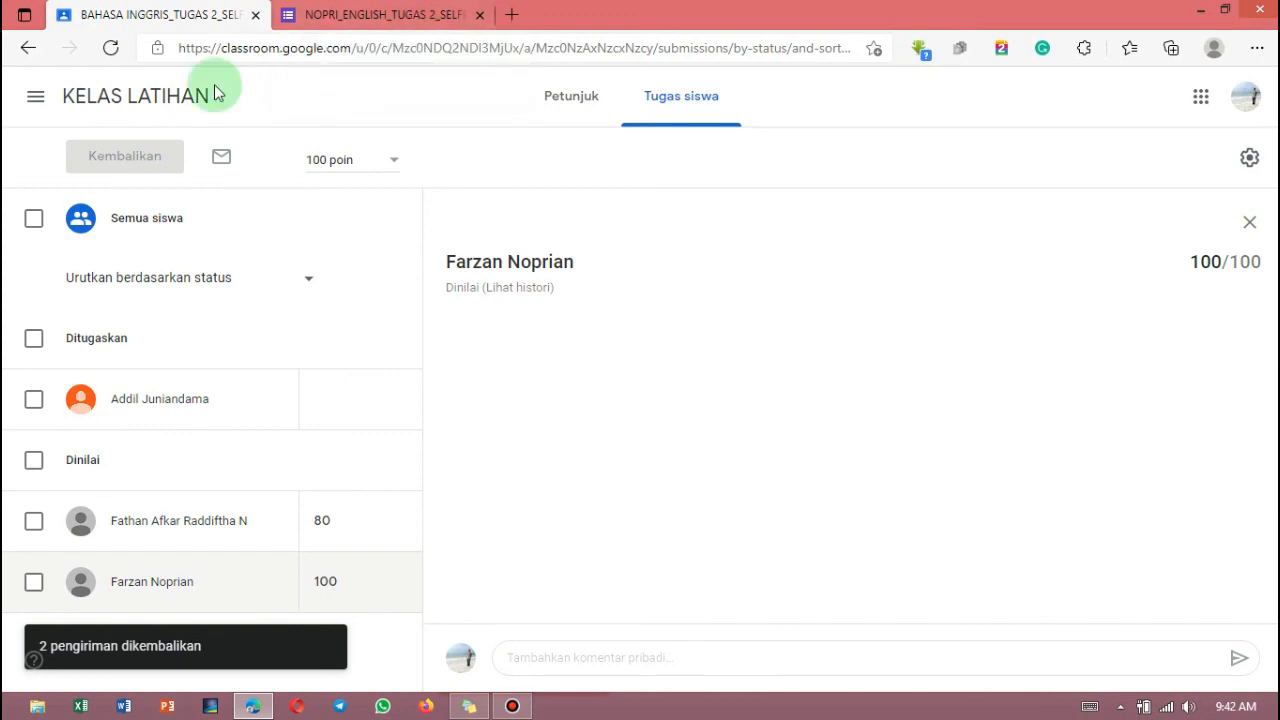
Step: Check the returned TUGAS 2 grades in the gradebook of KELAS LATIHAN
left_click(138, 96)
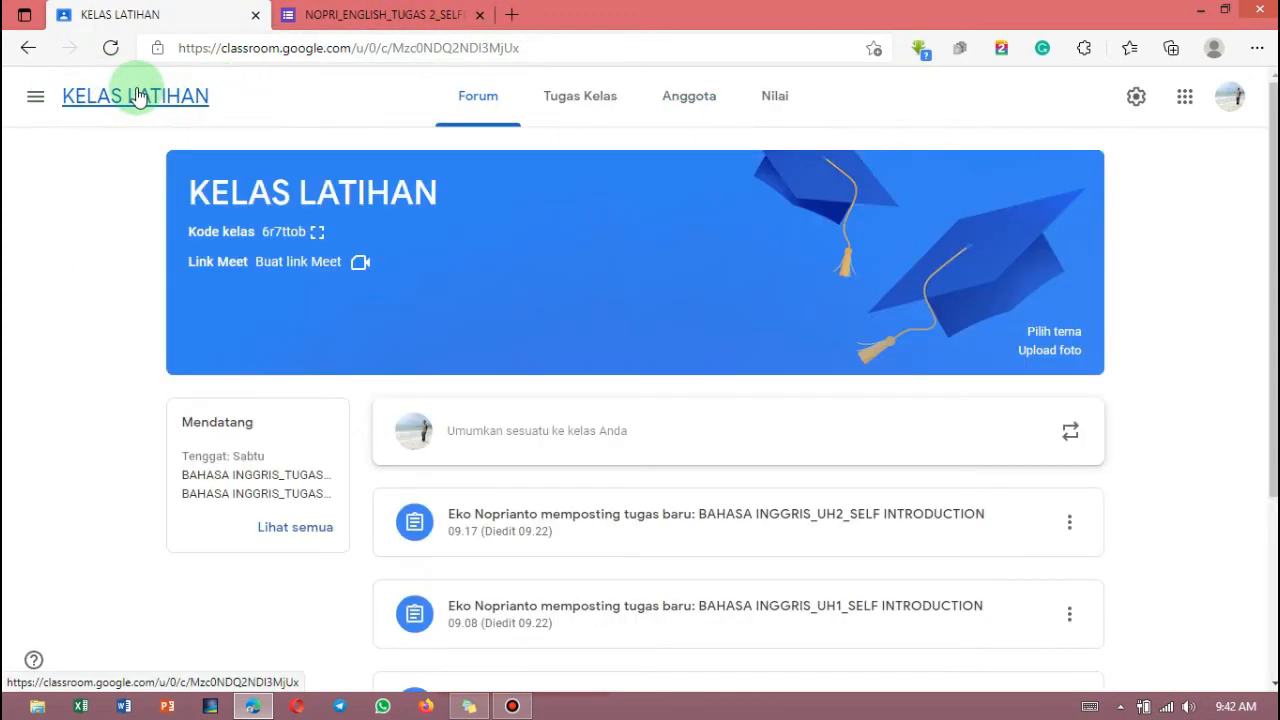
left_click(775, 106)
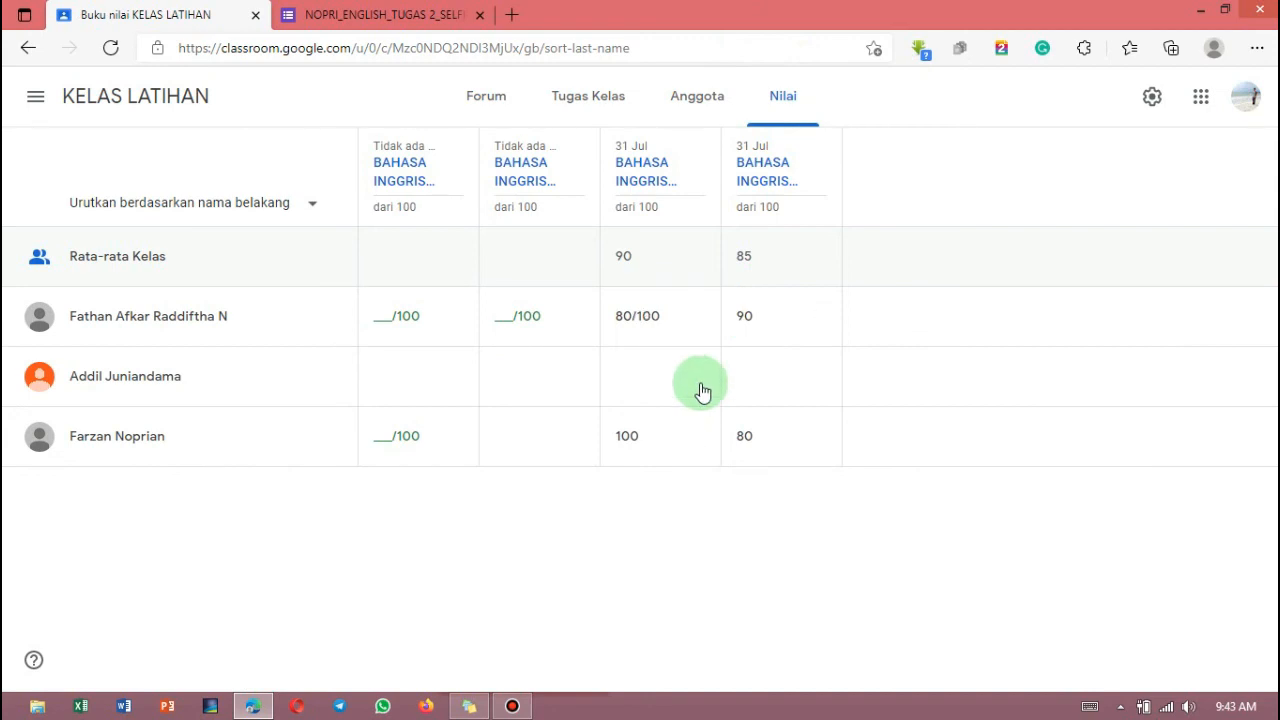
mouse_move(843, 450)
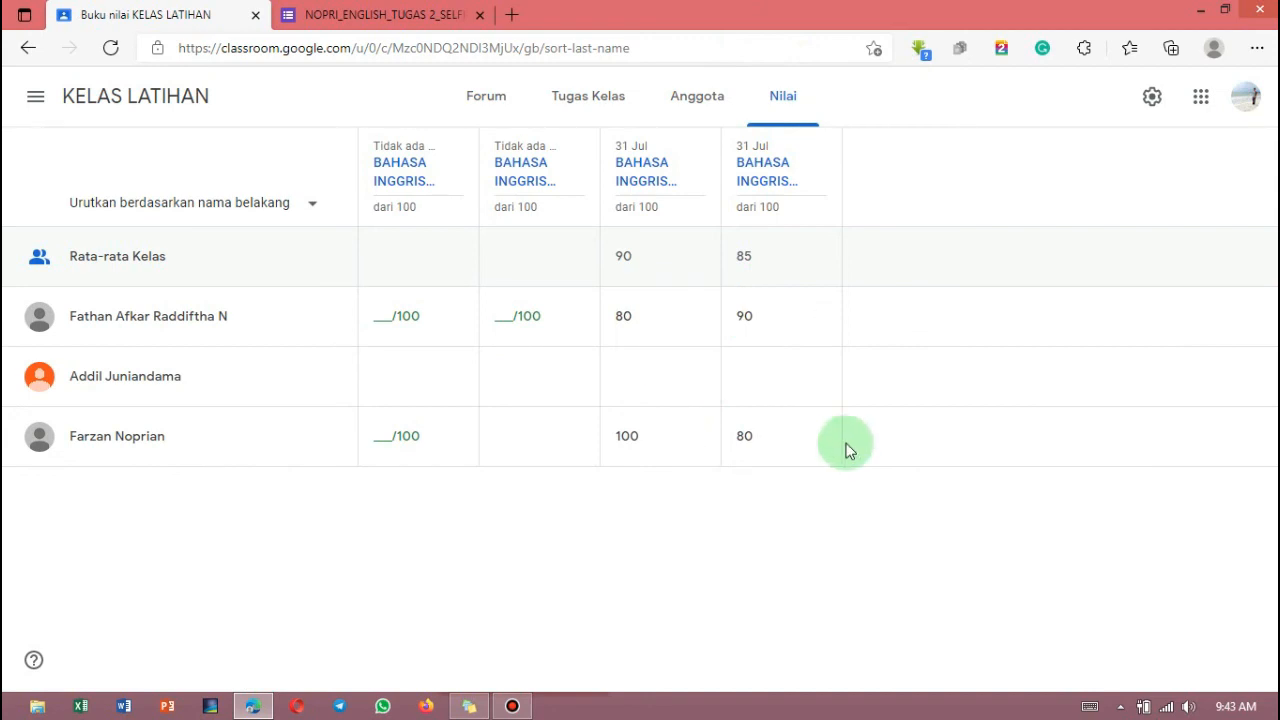